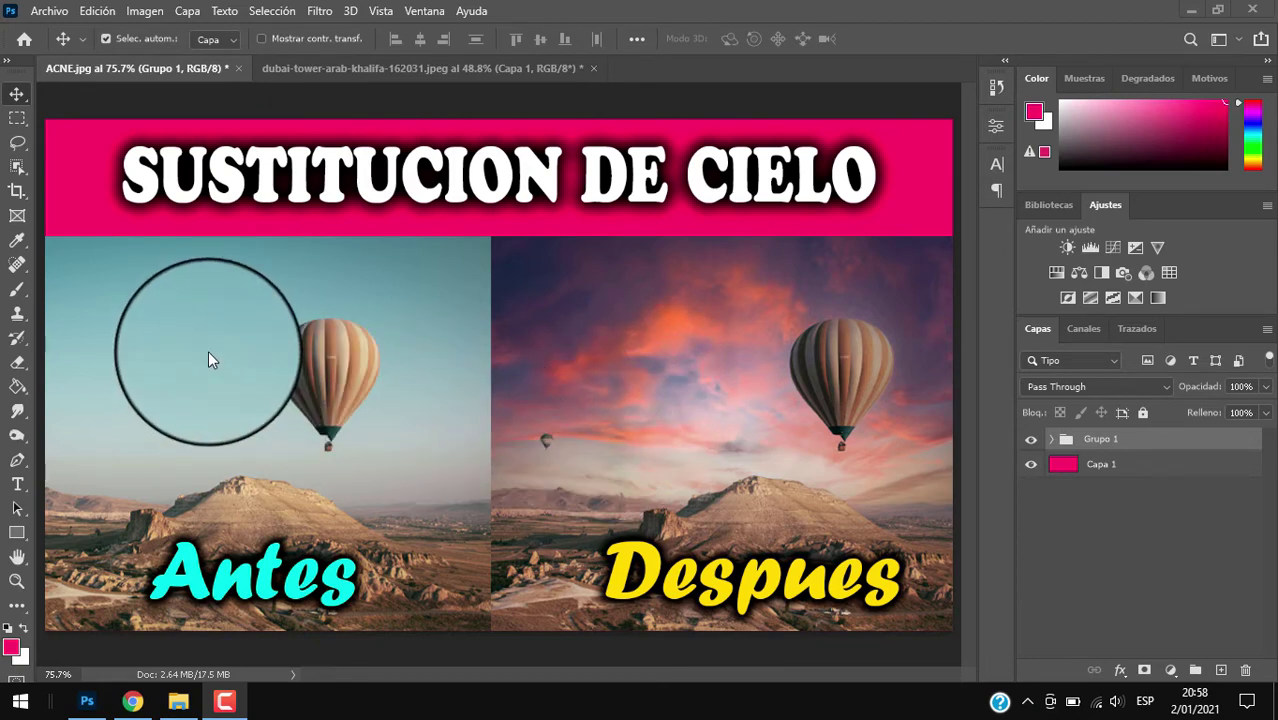
Step: Open pexels-photo-2325447 from the IMAG PARA MINIATURAS folder as a separate document, using its embedded color profile
{"action": "left_click", "coordinate": [38, 10]}
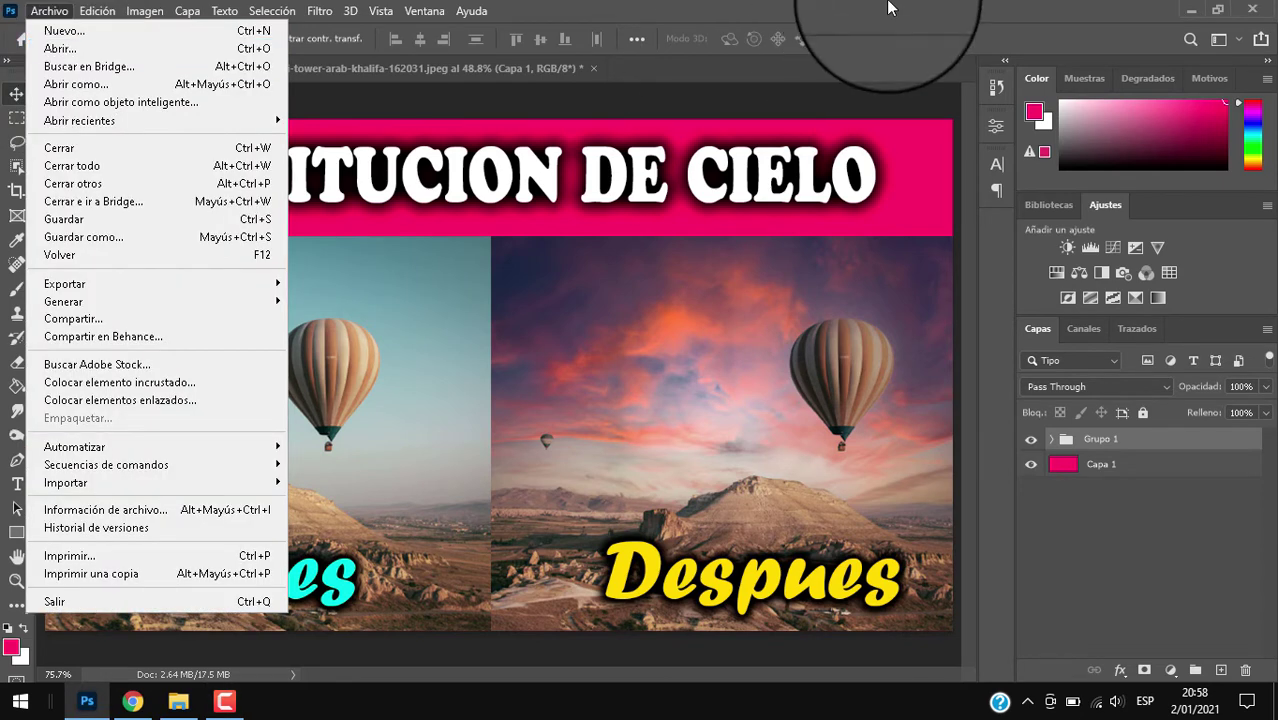
{"action": "left_click", "coordinate": [180, 697]}
{"action": "left_click", "coordinate": [180, 700]}
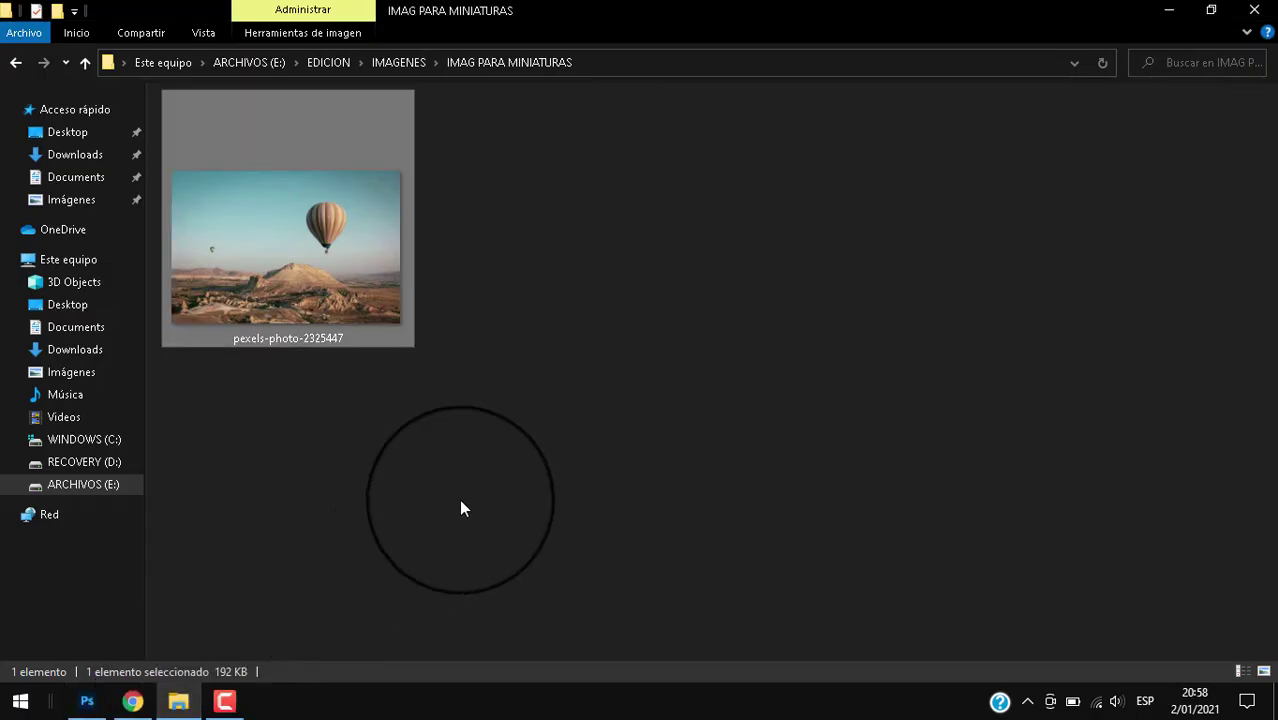
{"action": "left_click", "coordinate": [452, 340]}
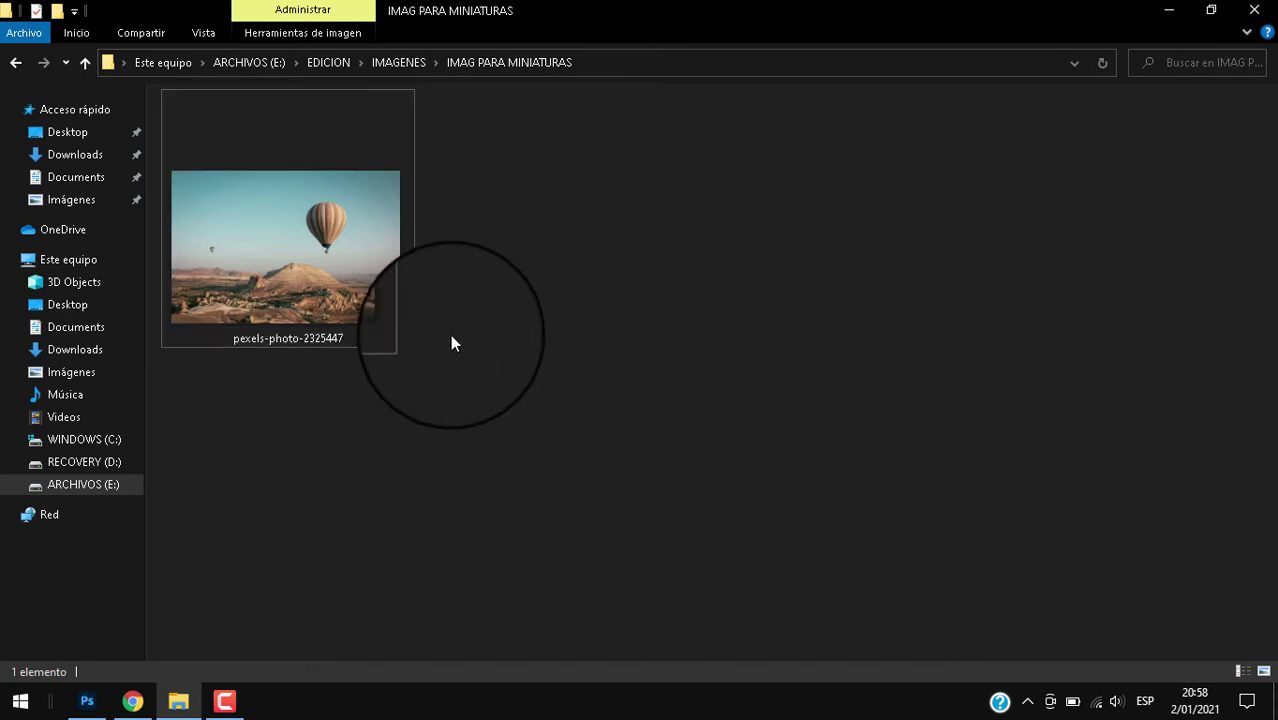
{"action": "left_click_drag", "start_coordinate": [257, 262], "coordinate": [694, 81]}
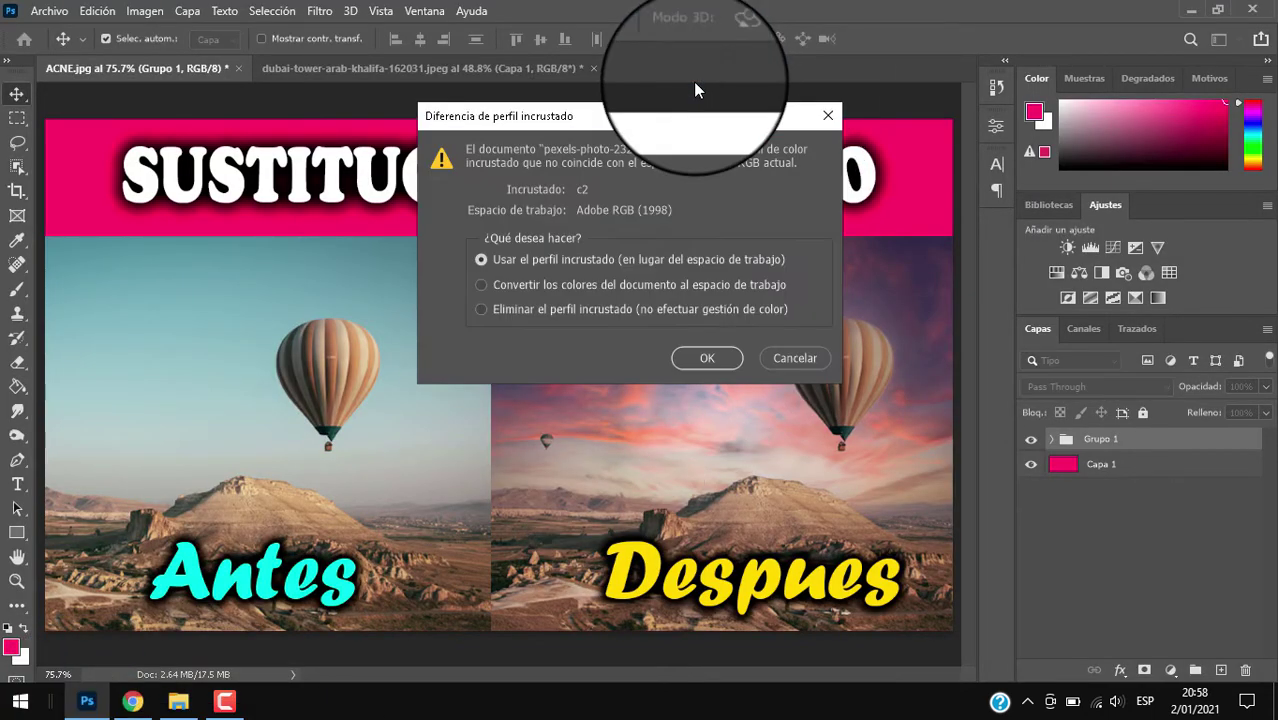
{"action": "left_click", "coordinate": [706, 360]}
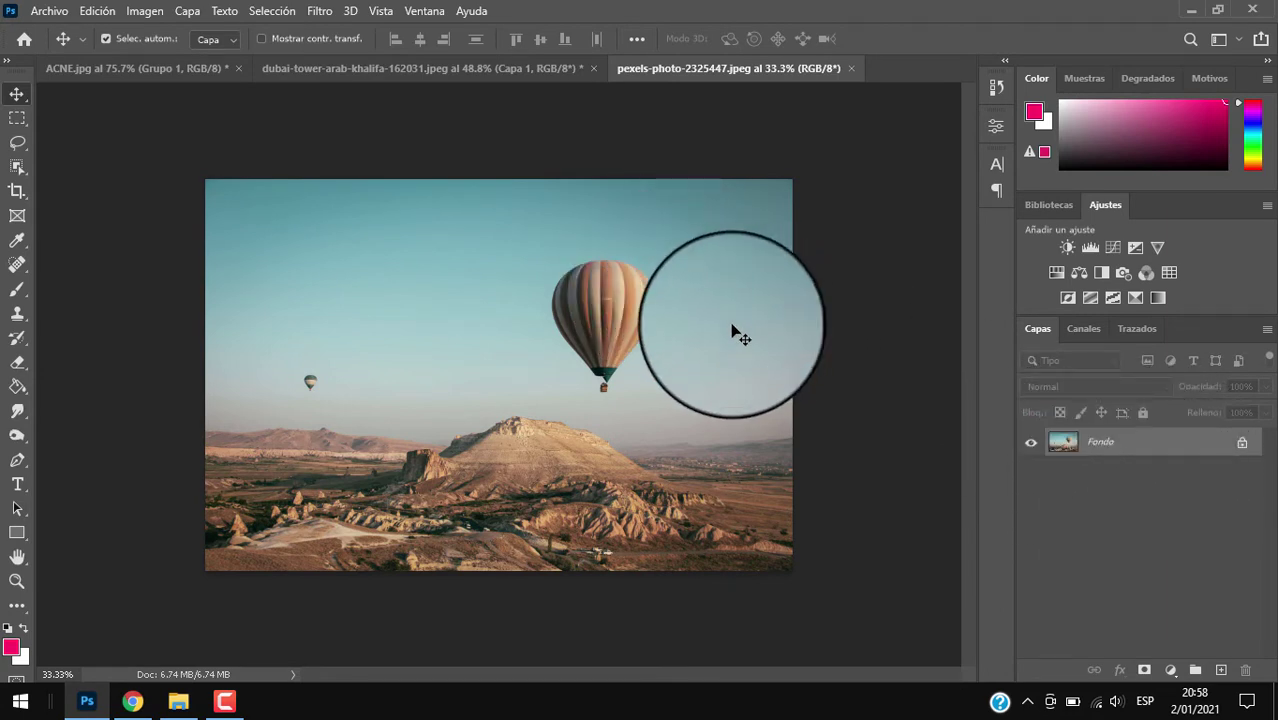
Step: Start Sky Replacement (Sustitución de cielo) on the balloon photo and show the sky presets with the Espectacular group collapsed
{"action": "left_click", "coordinate": [99, 16]}
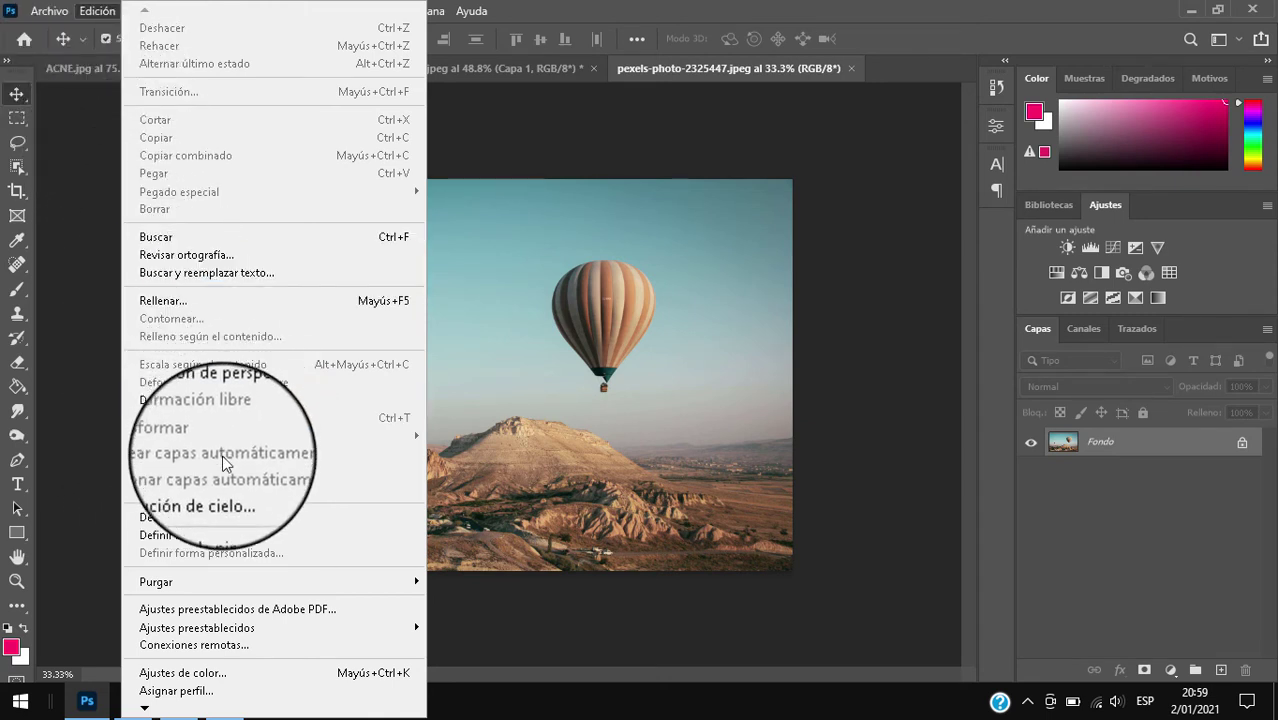
{"action": "left_click", "coordinate": [211, 493]}
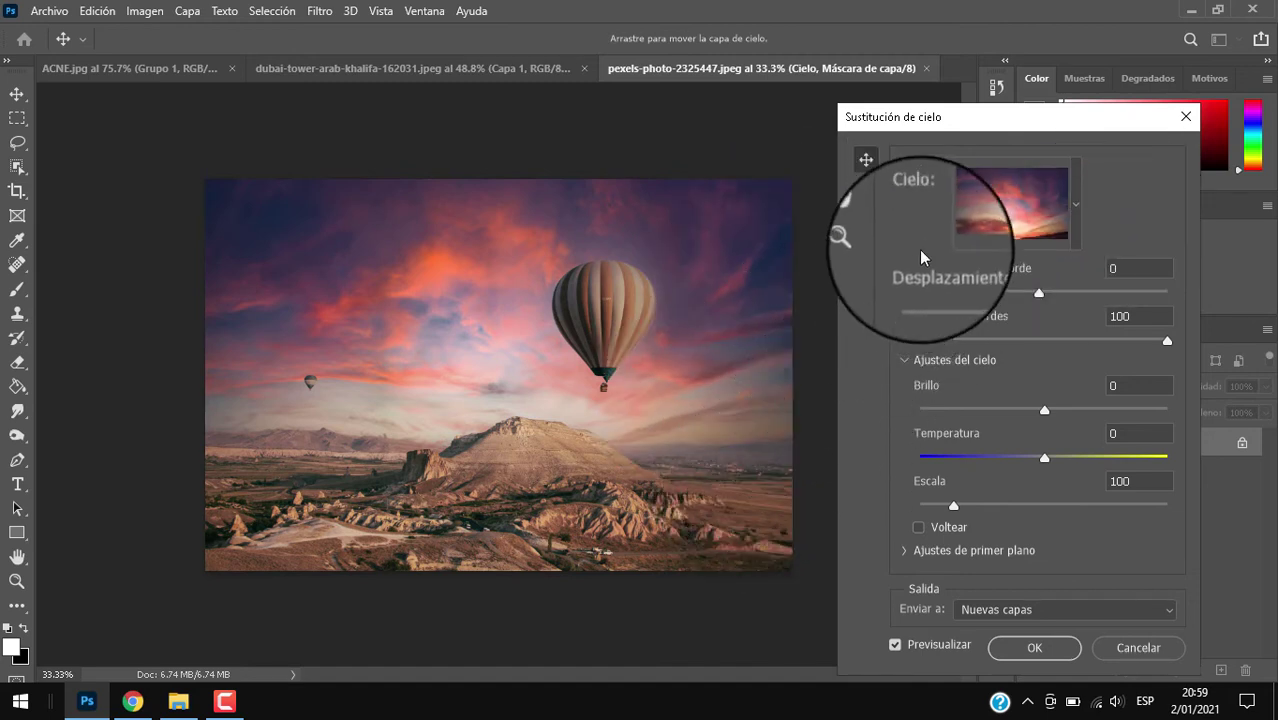
{"action": "left_click", "coordinate": [1075, 208]}
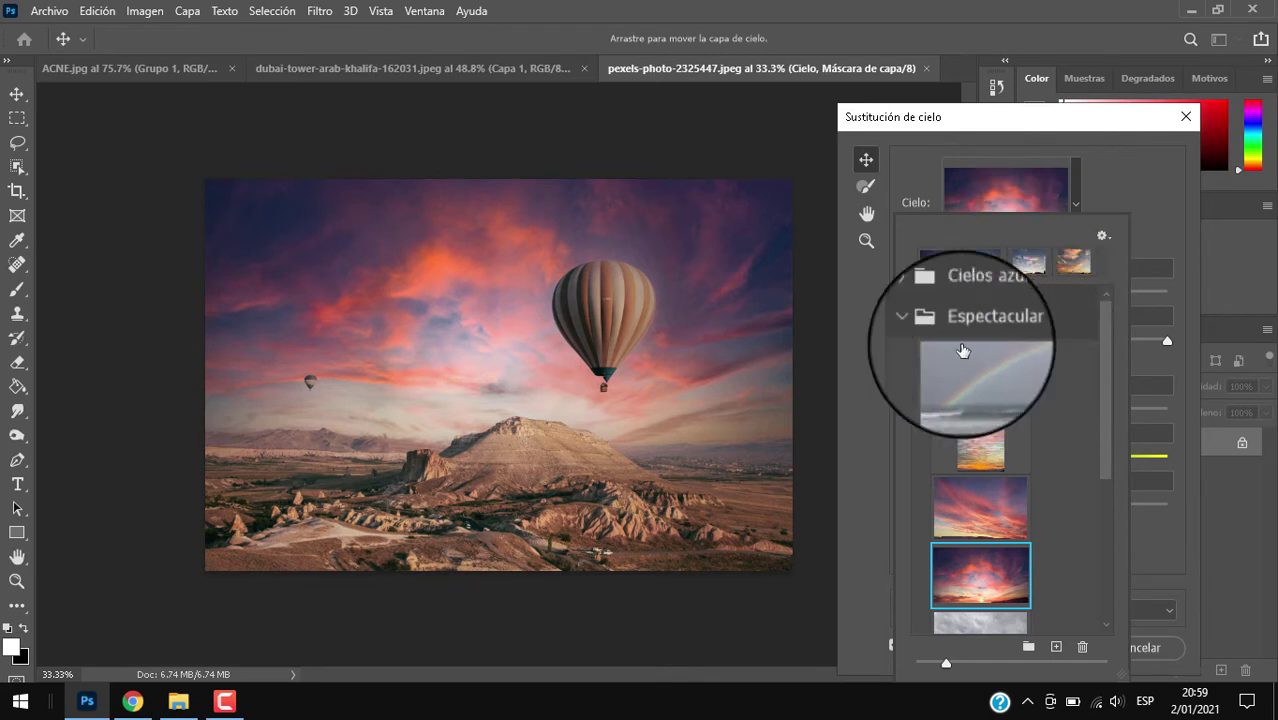
{"action": "left_click", "coordinate": [918, 327]}
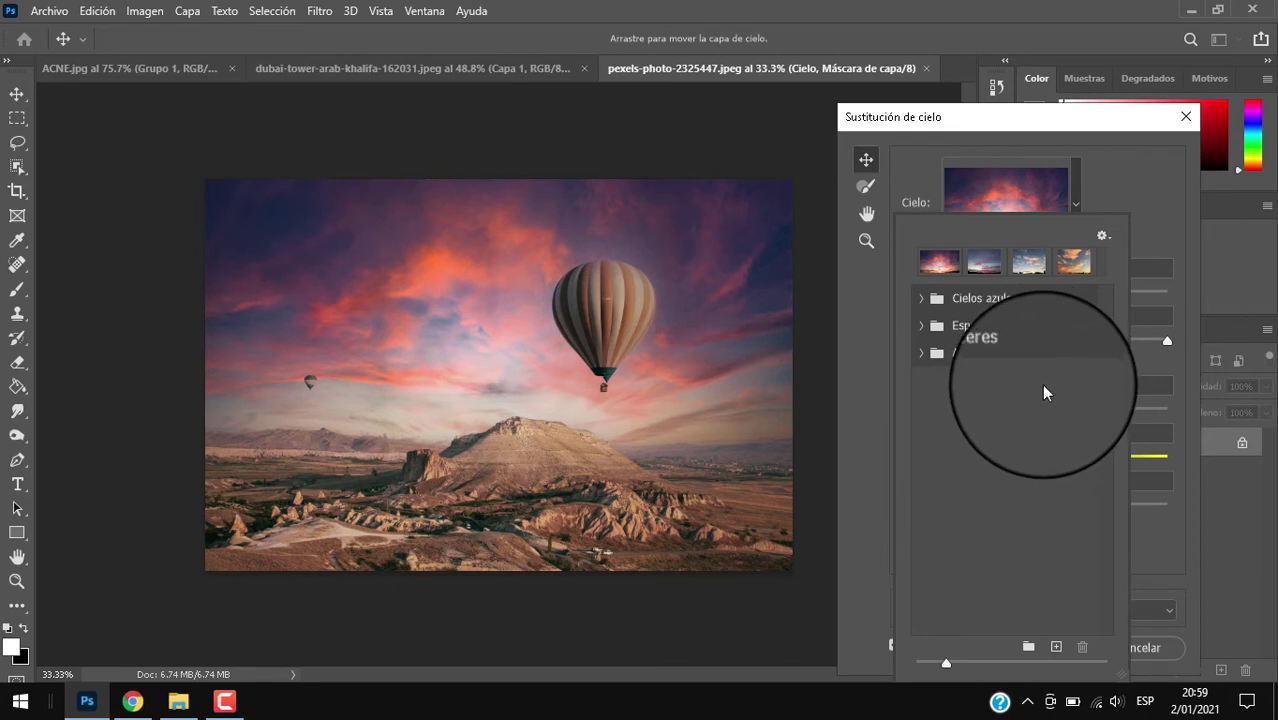
{"action": "left_click", "coordinate": [1099, 232]}
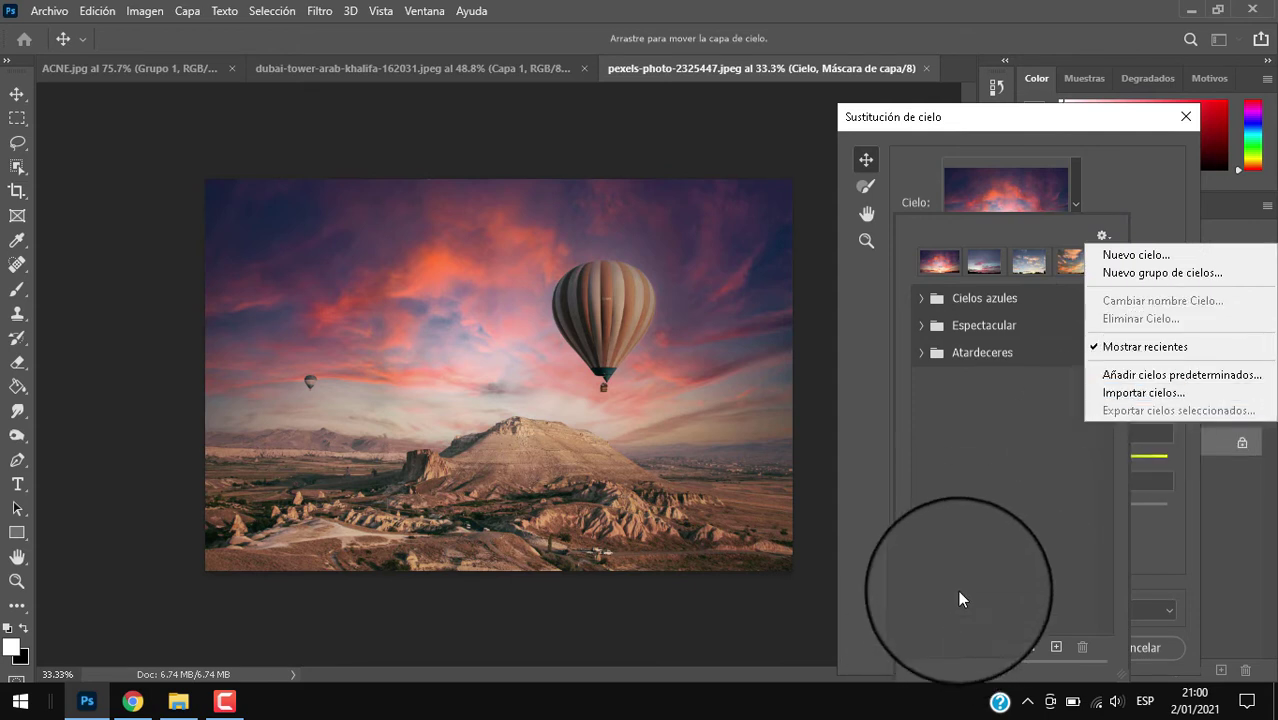
{"action": "left_click", "coordinate": [983, 567]}
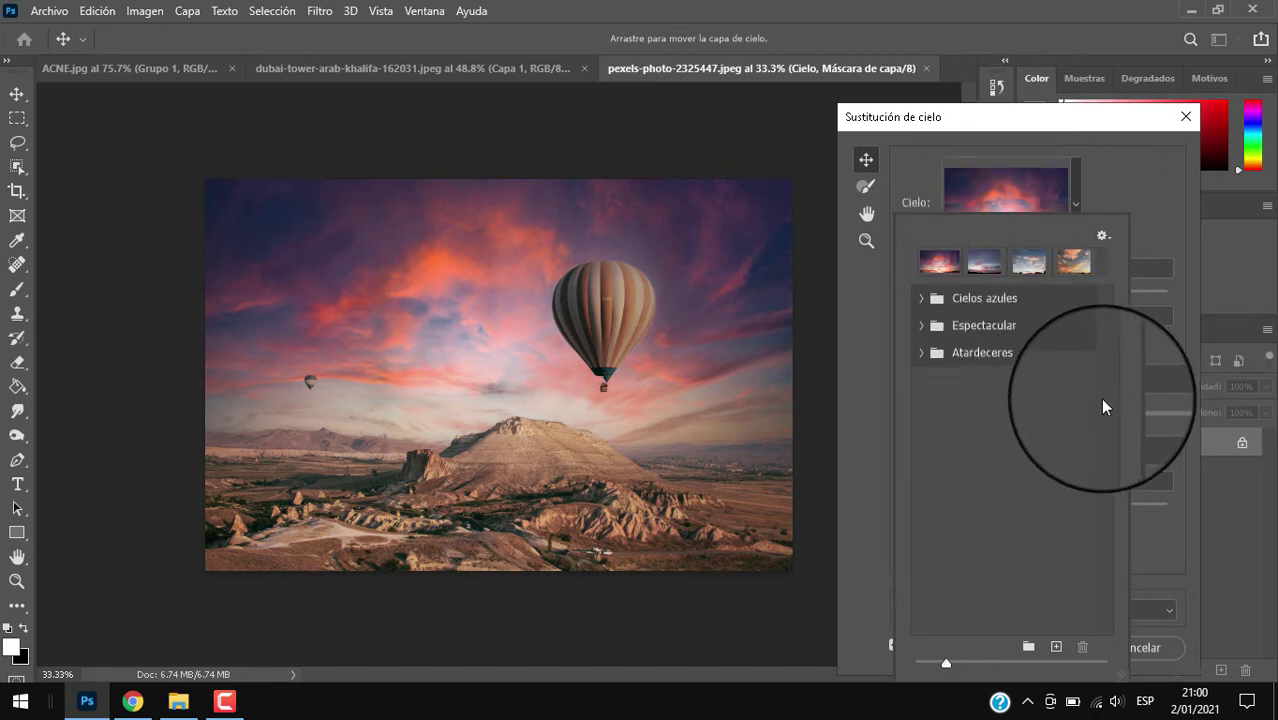
Step: Preview the BlueSky005 sky and the rippled white cloud sky from the Cielos azules group, and collapse the group
{"action": "left_click", "coordinate": [921, 298]}
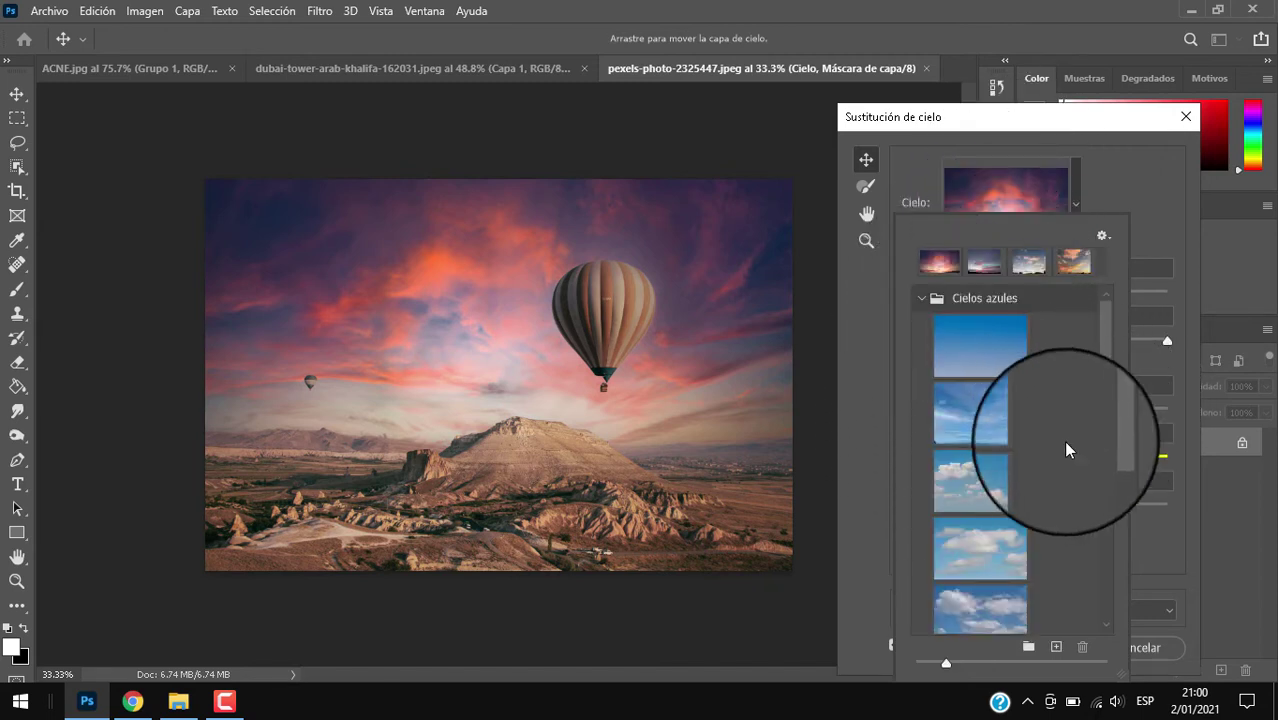
{"action": "scroll", "coordinate": [1058, 460], "scroll_direction": "down", "scroll_amount": 5}
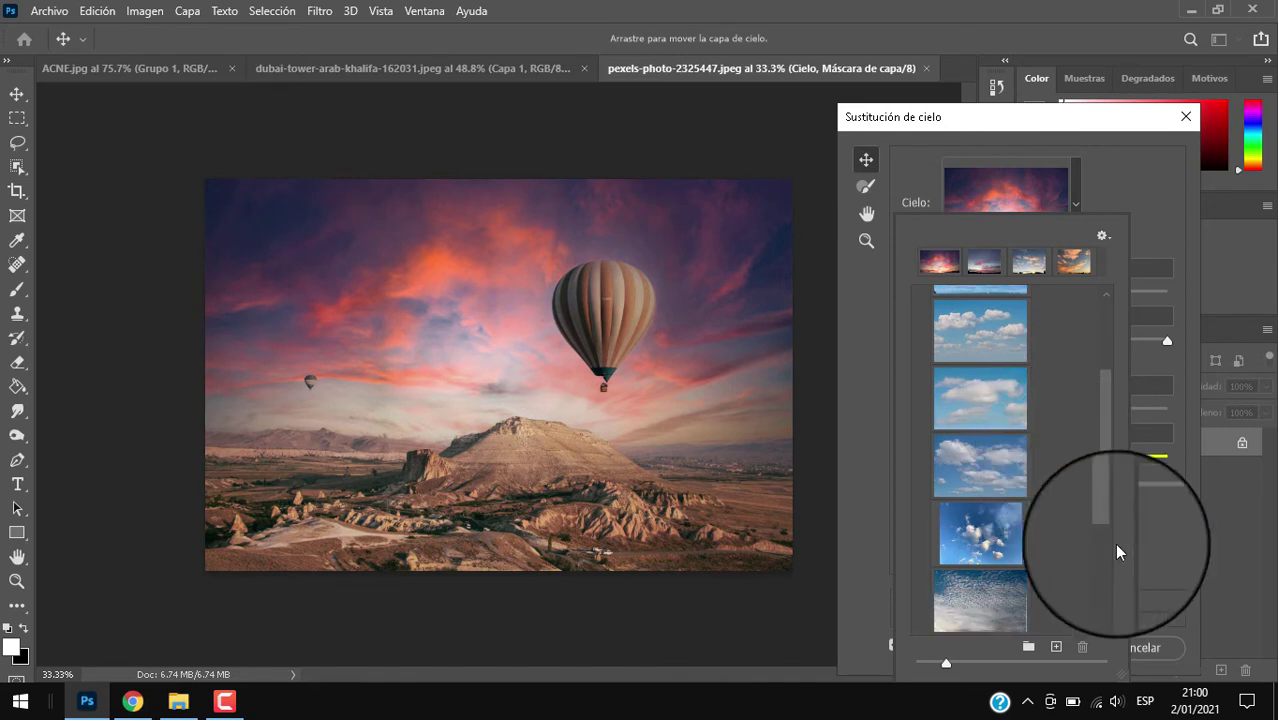
{"action": "left_click", "coordinate": [1000, 533]}
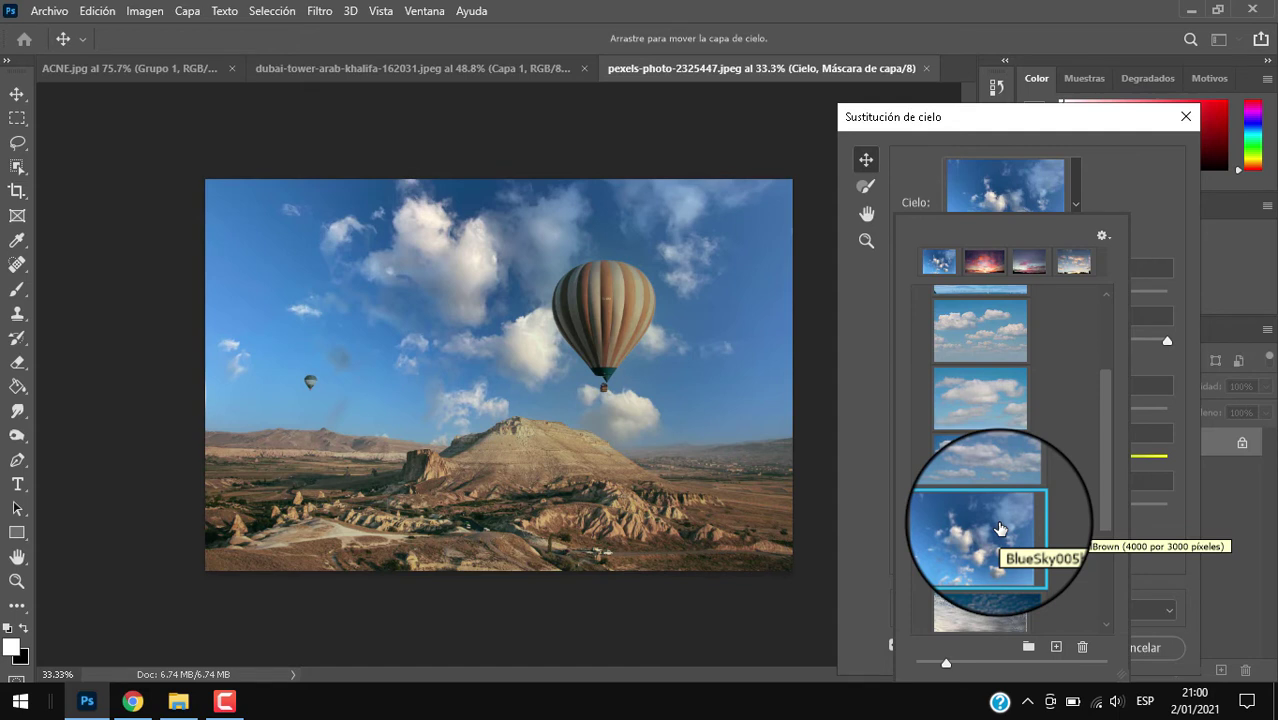
{"action": "scroll", "coordinate": [1041, 503], "scroll_direction": "down", "scroll_amount": 2}
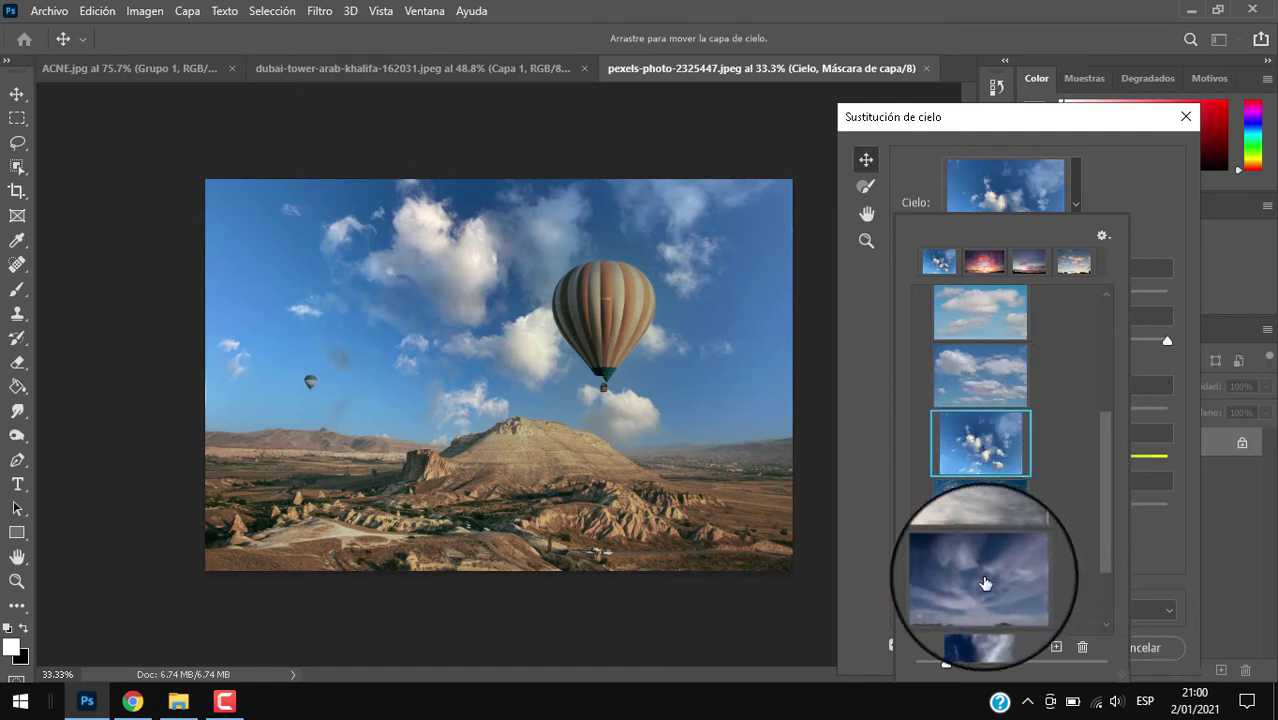
{"action": "left_click", "coordinate": [962, 512]}
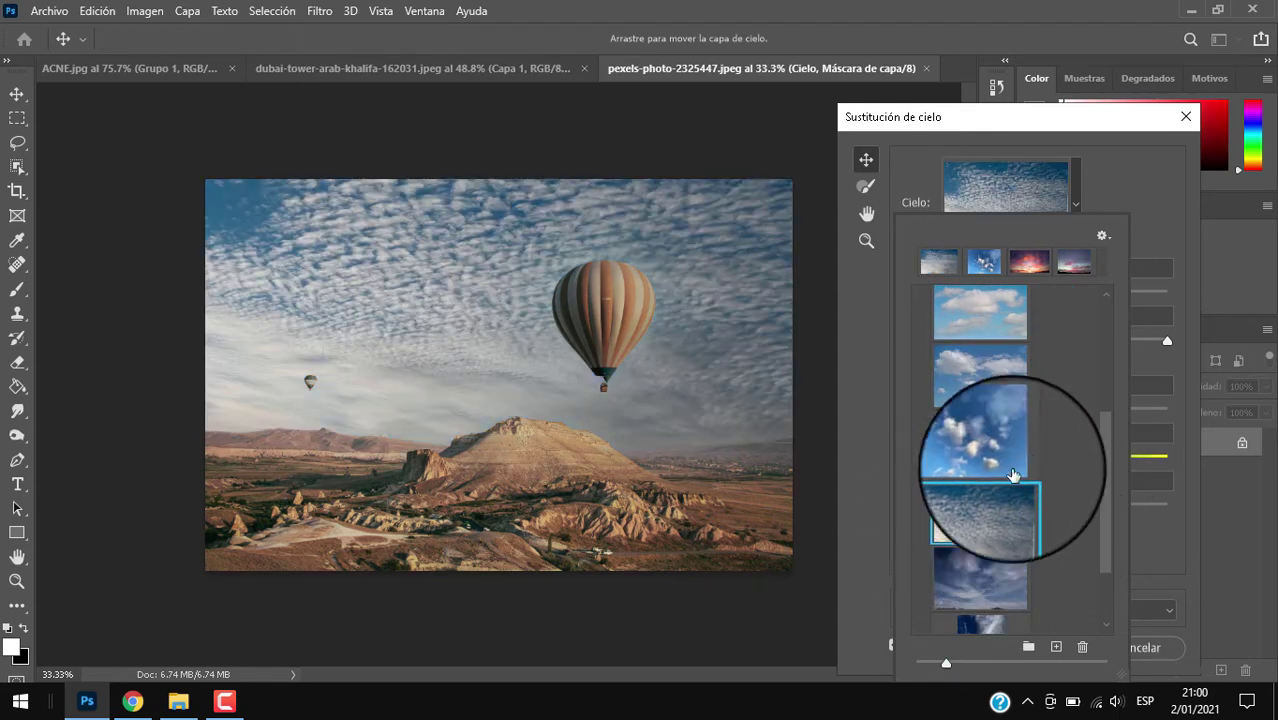
{"action": "scroll", "coordinate": [1033, 452], "scroll_direction": "down", "scroll_amount": 3}
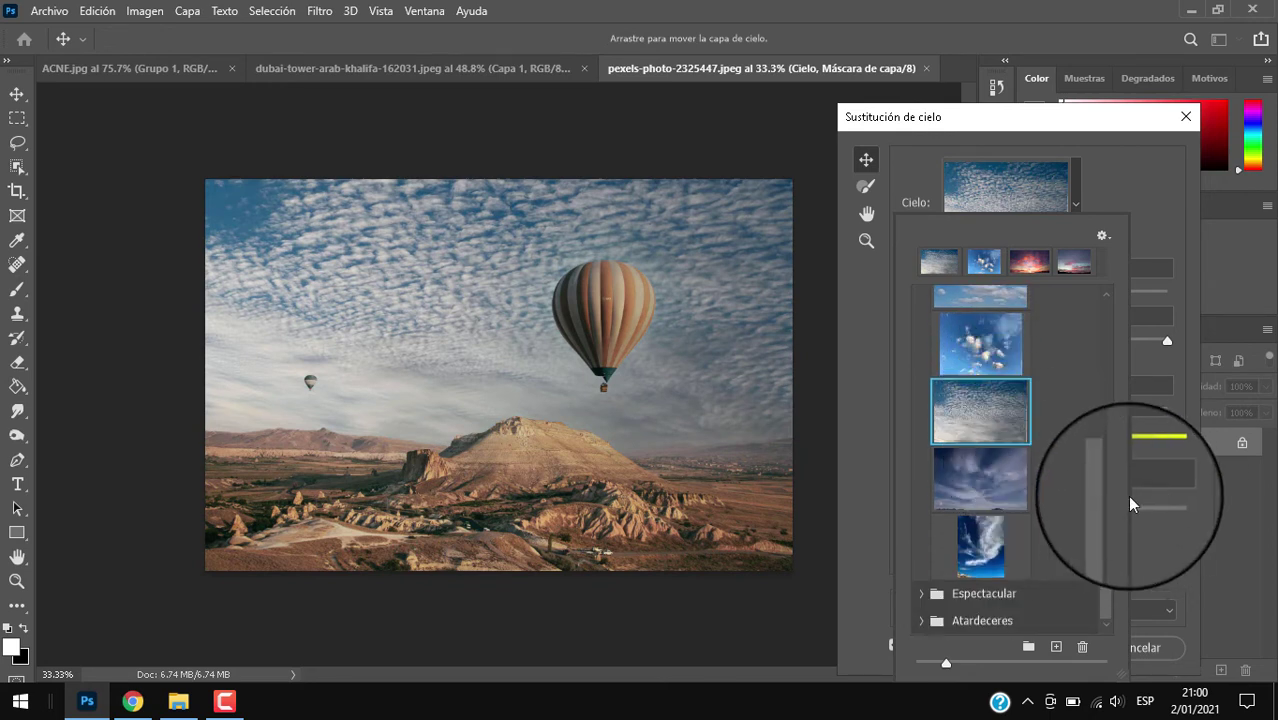
{"action": "left_click_drag", "start_coordinate": [1106, 483], "coordinate": [1101, 311]}
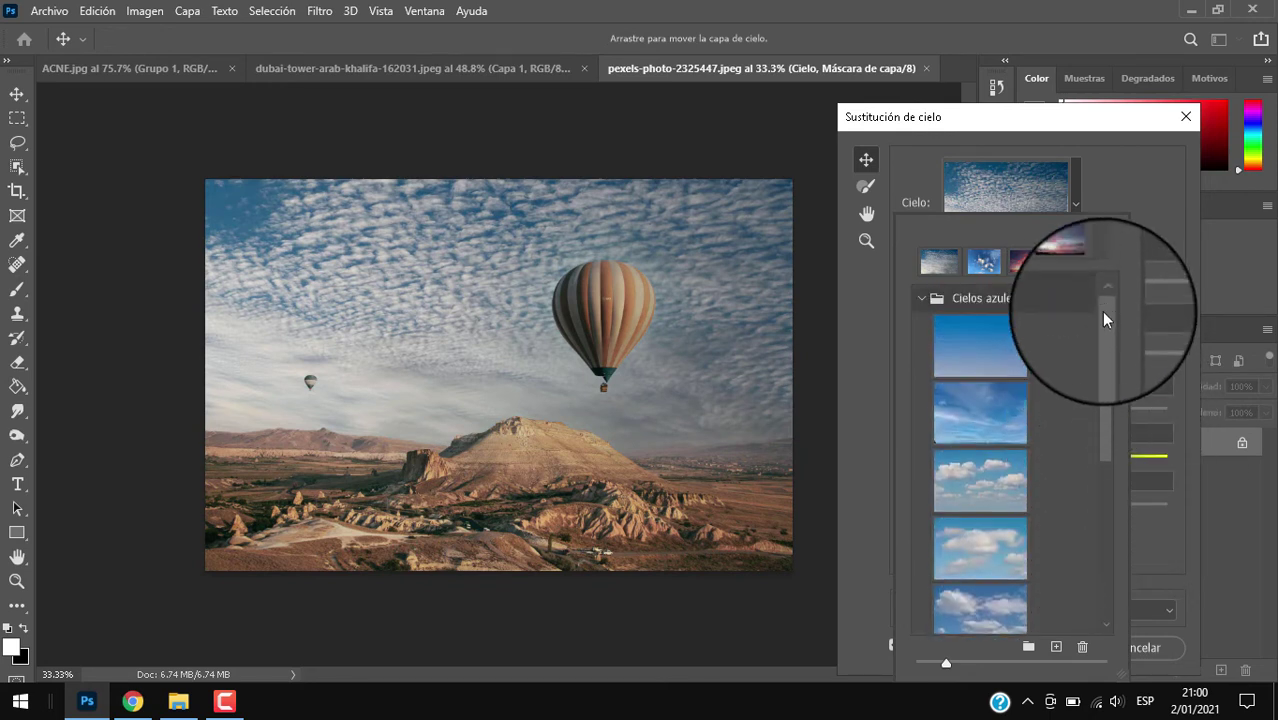
{"action": "left_click", "coordinate": [921, 299]}
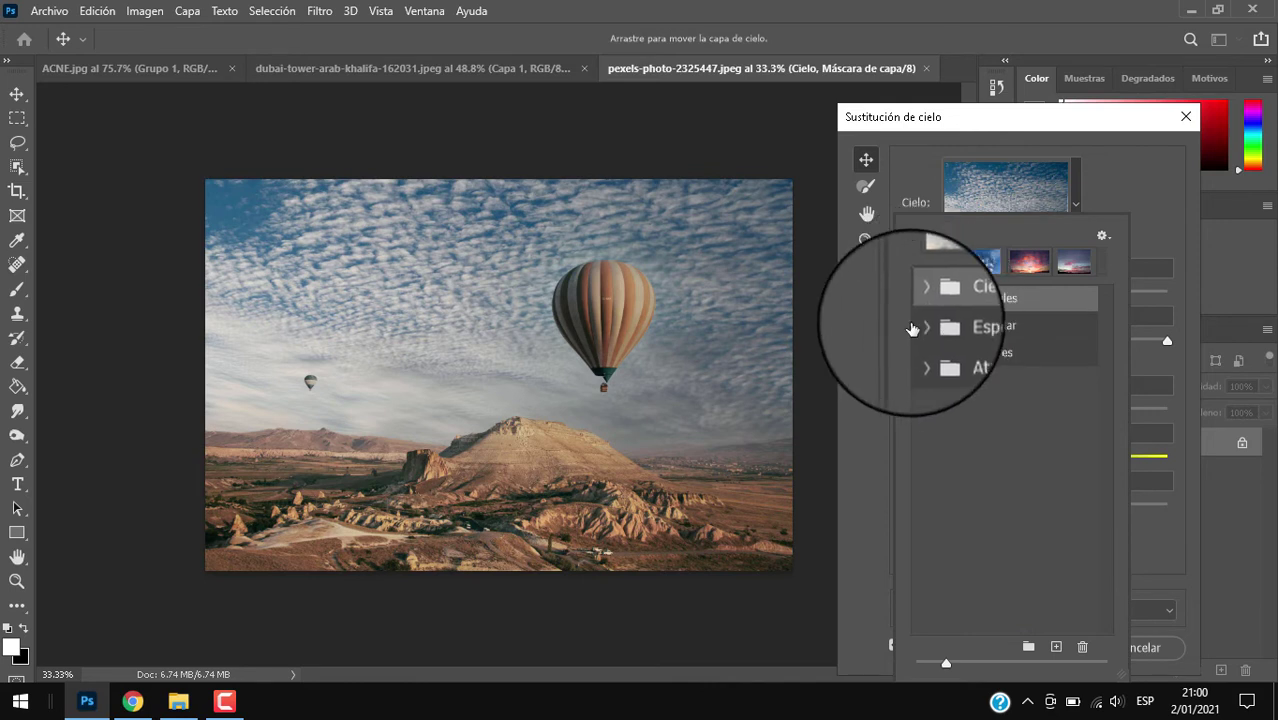
Step: Preview the purple and pink sunset sky from the Espectacular group, look through its other skies, and collapse the group
{"action": "left_click", "coordinate": [918, 326]}
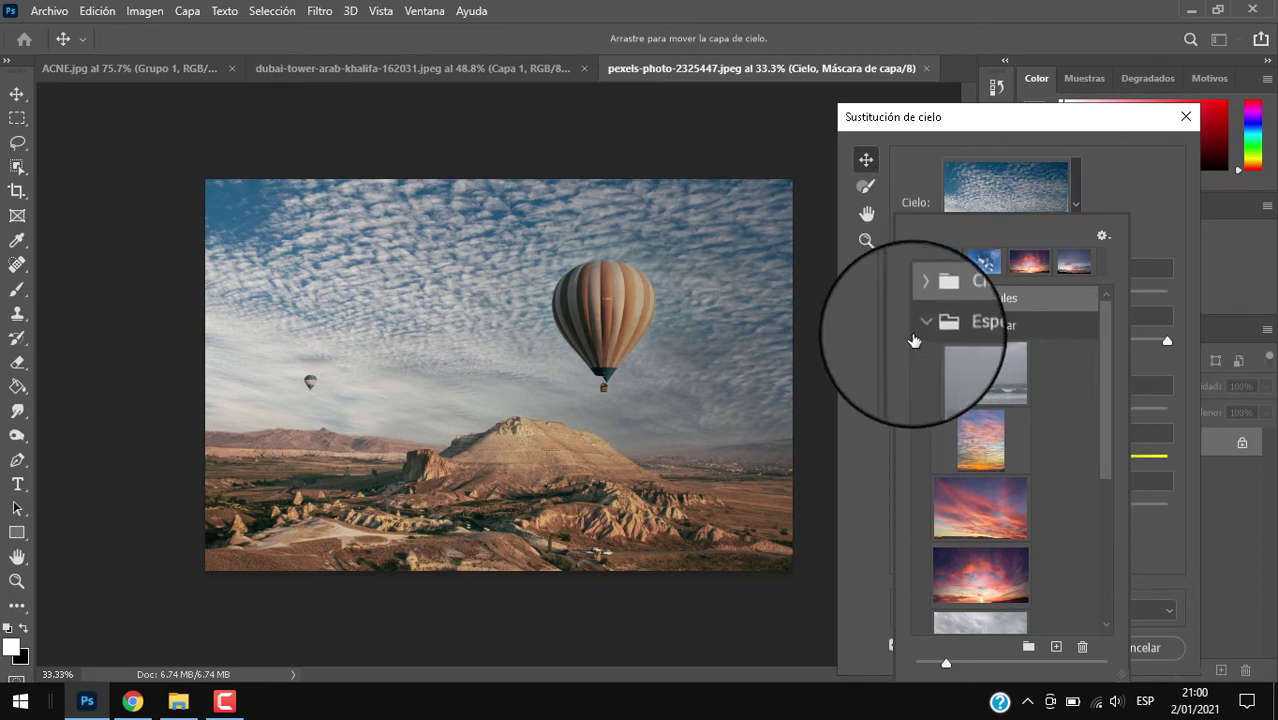
{"action": "scroll", "coordinate": [956, 385], "scroll_direction": "down", "scroll_amount": 2}
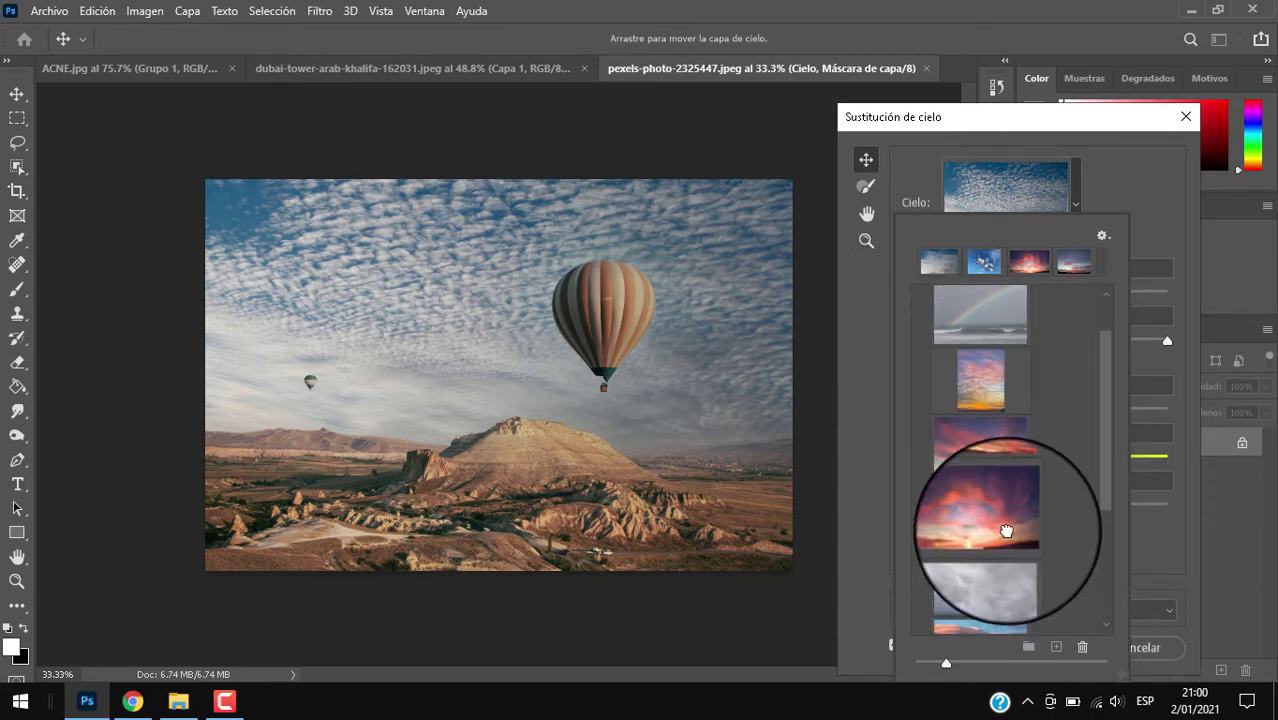
{"action": "left_click", "coordinate": [1012, 530]}
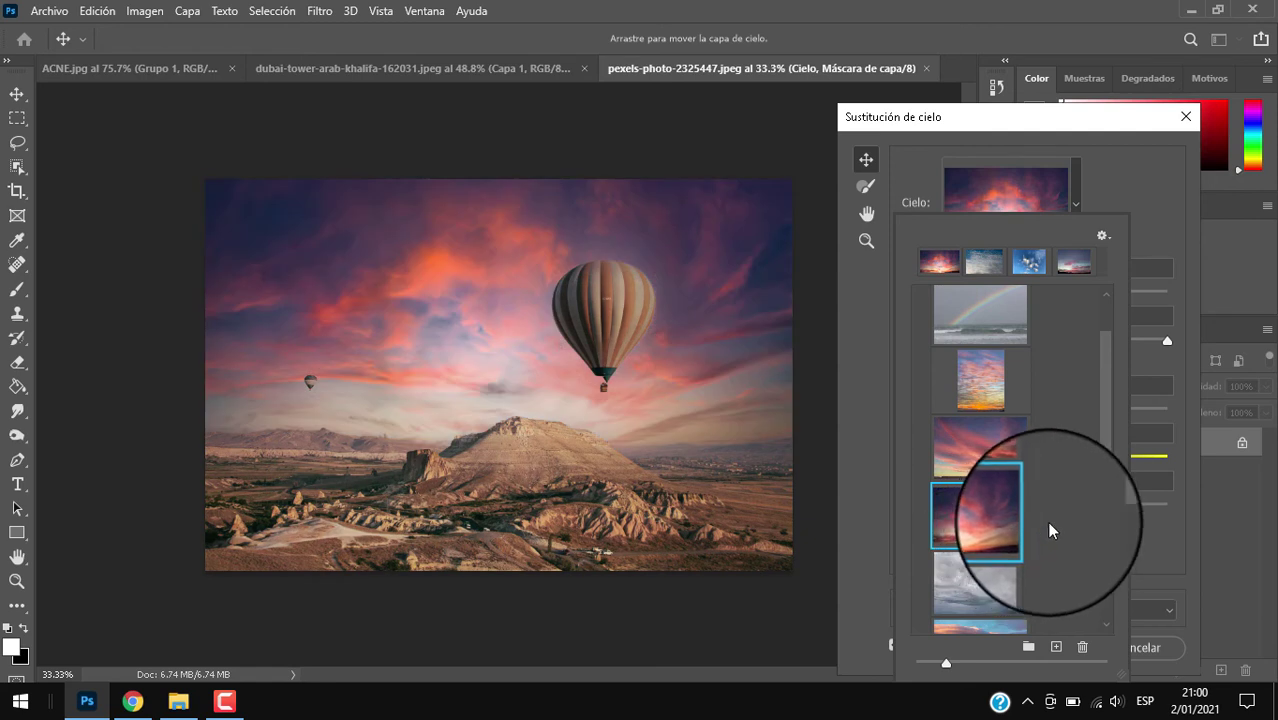
{"action": "scroll", "coordinate": [1025, 477], "scroll_direction": "down", "scroll_amount": 2}
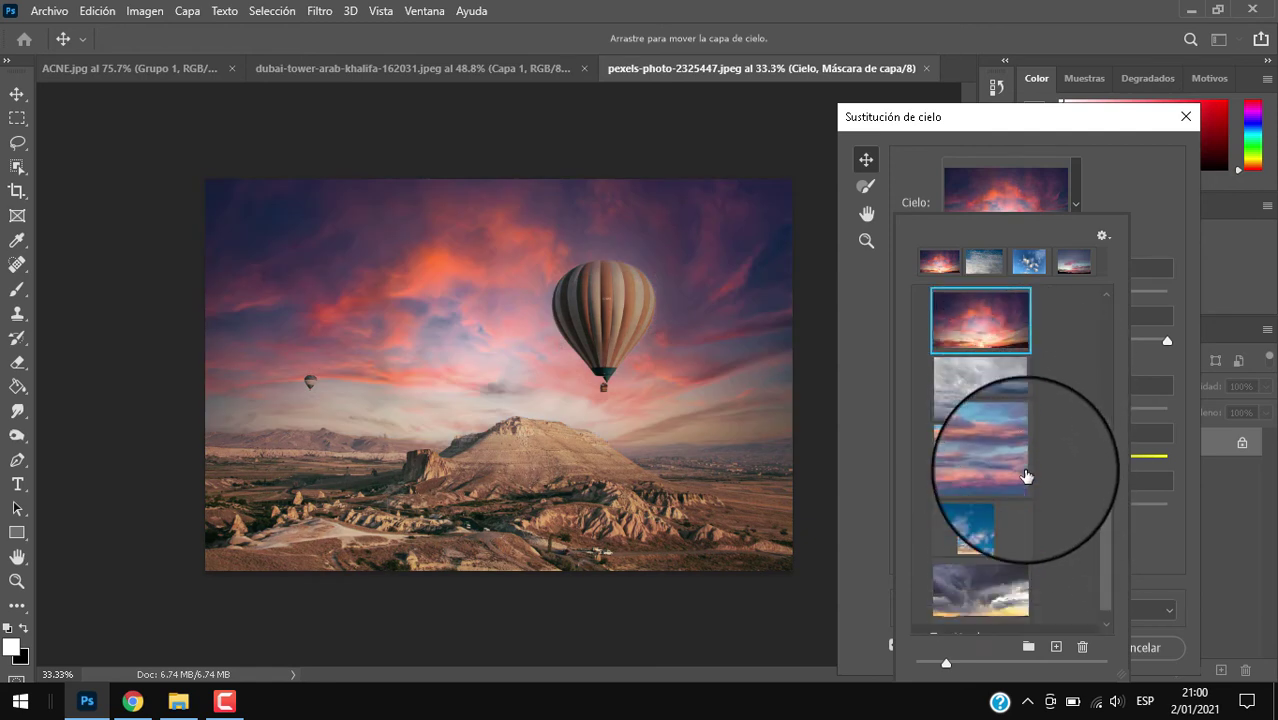
{"action": "scroll", "coordinate": [948, 321], "scroll_direction": "up", "scroll_amount": 5}
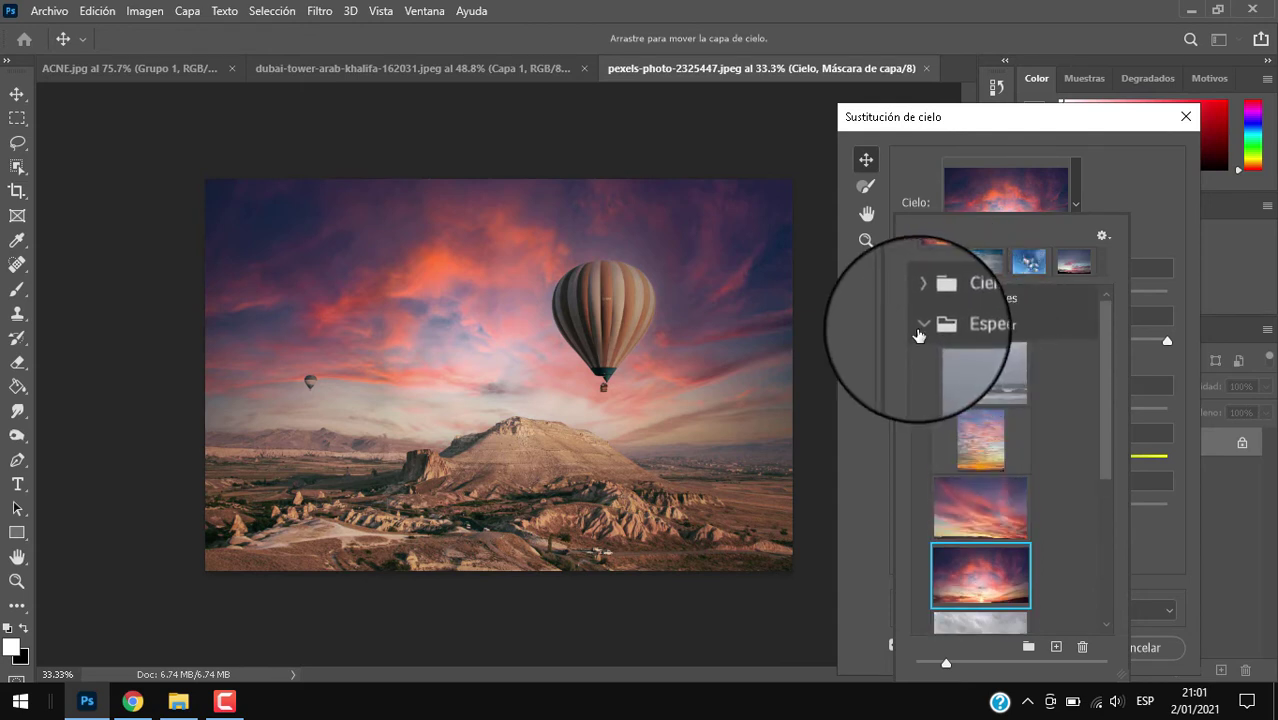
{"action": "left_click", "coordinate": [913, 332]}
Step: Preview the orange cloud sky from the Atardeceres group, look through its remaining skies, and collapse the group
{"action": "left_click", "coordinate": [916, 343]}
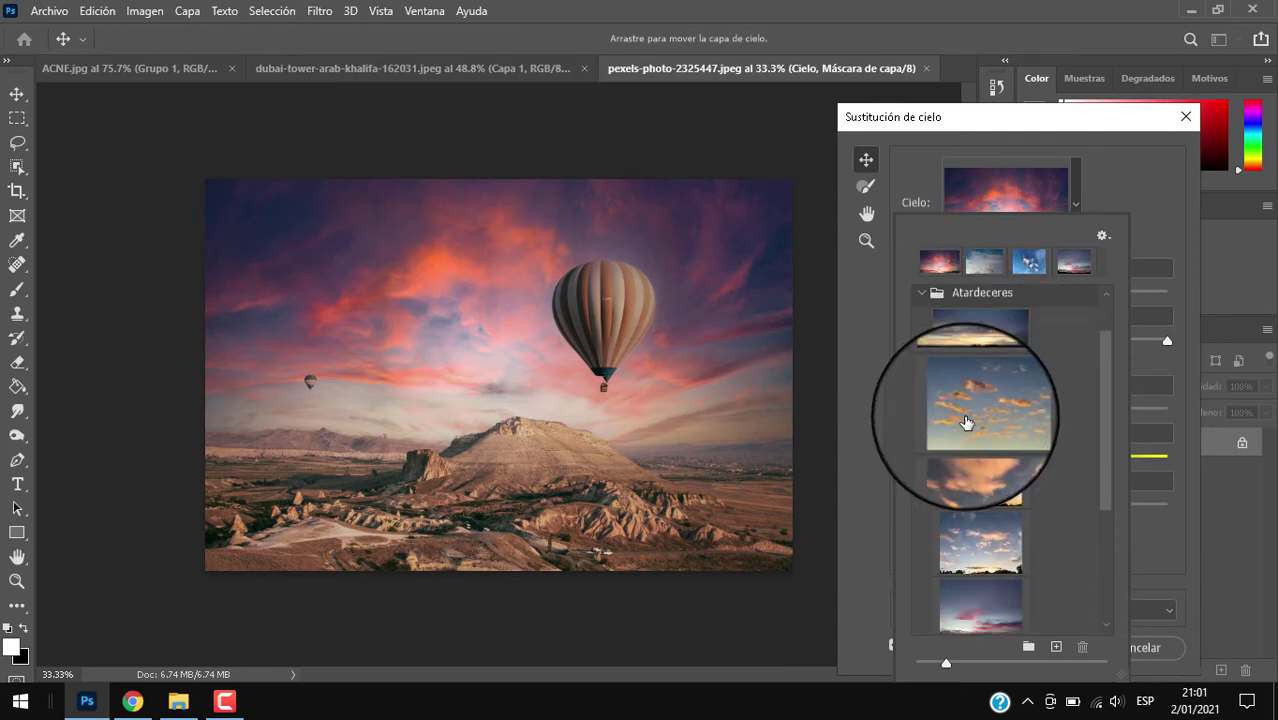
{"action": "left_click", "coordinate": [1000, 470]}
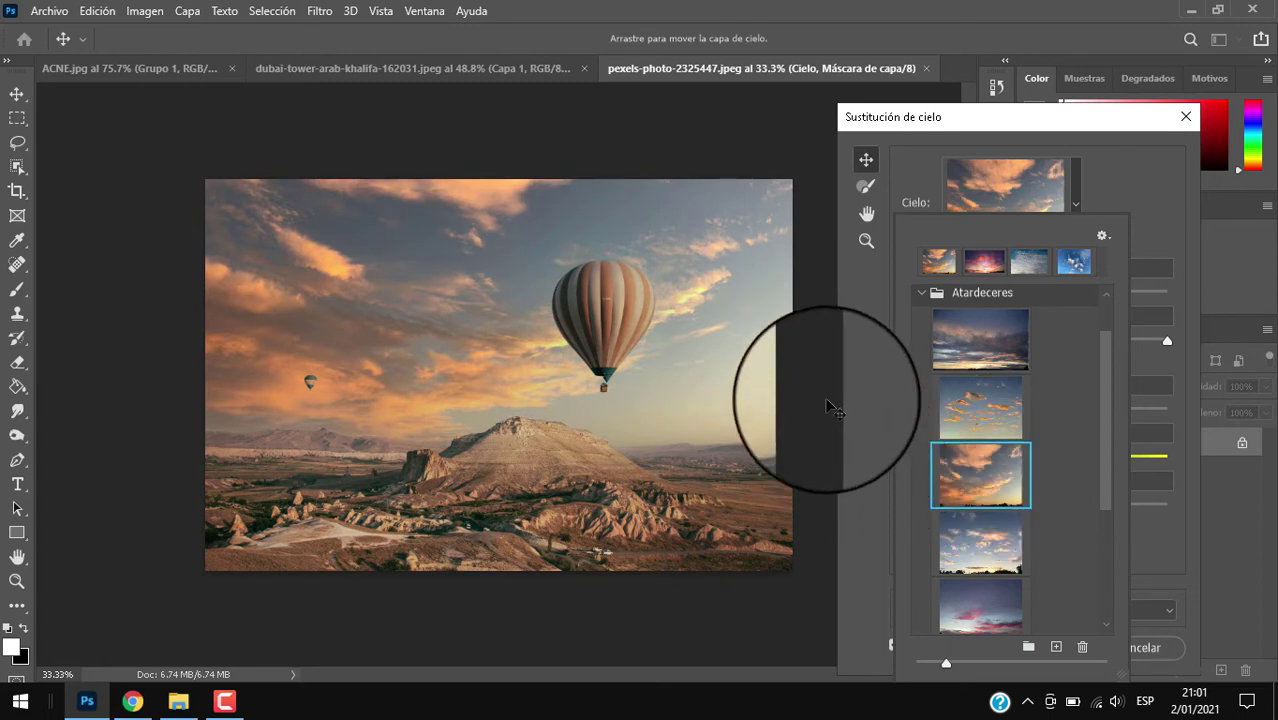
{"action": "scroll", "coordinate": [1047, 419], "scroll_direction": "down", "scroll_amount": 4}
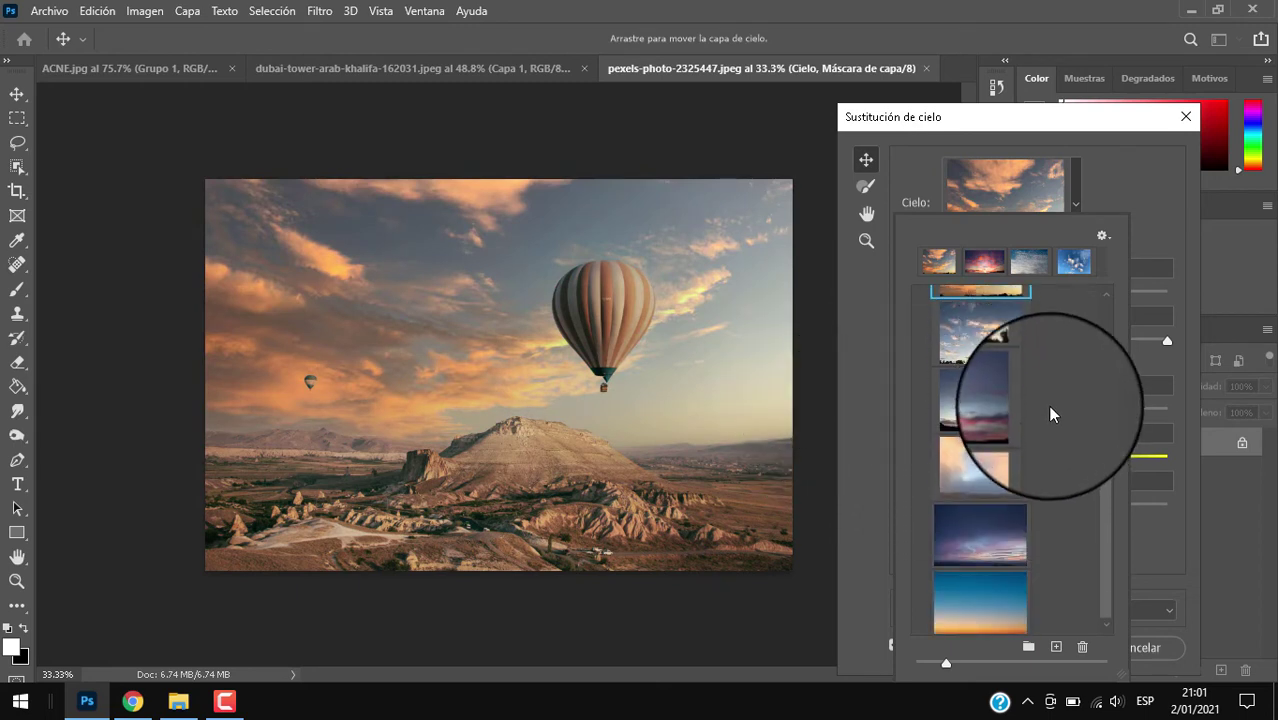
{"action": "scroll", "coordinate": [1049, 420], "scroll_direction": "up", "scroll_amount": 3}
{"action": "scroll", "coordinate": [1065, 435], "scroll_direction": "up", "scroll_amount": 5}
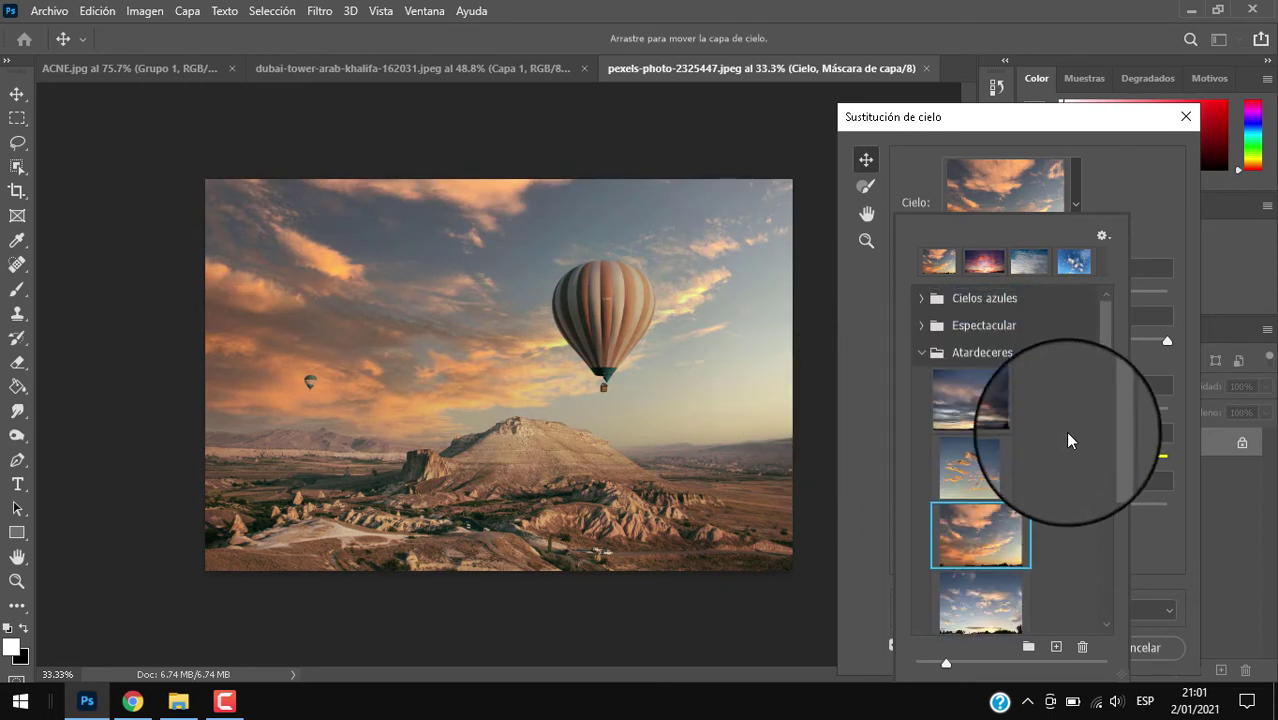
{"action": "left_click", "coordinate": [921, 362]}
Step: Choose the purple and pink sunset sky from the Espectacular group as the replacement sky and close the preset list
{"action": "left_click", "coordinate": [921, 325]}
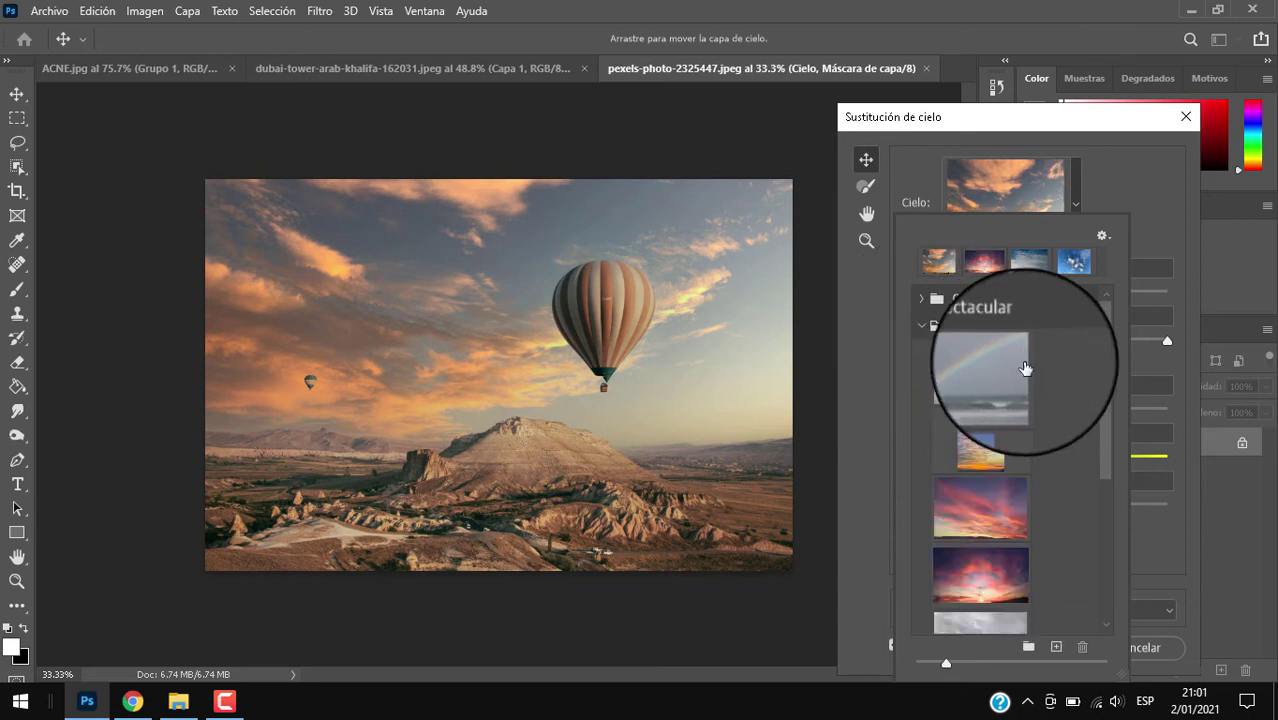
{"action": "scroll", "coordinate": [1032, 404], "scroll_direction": "down", "scroll_amount": 5}
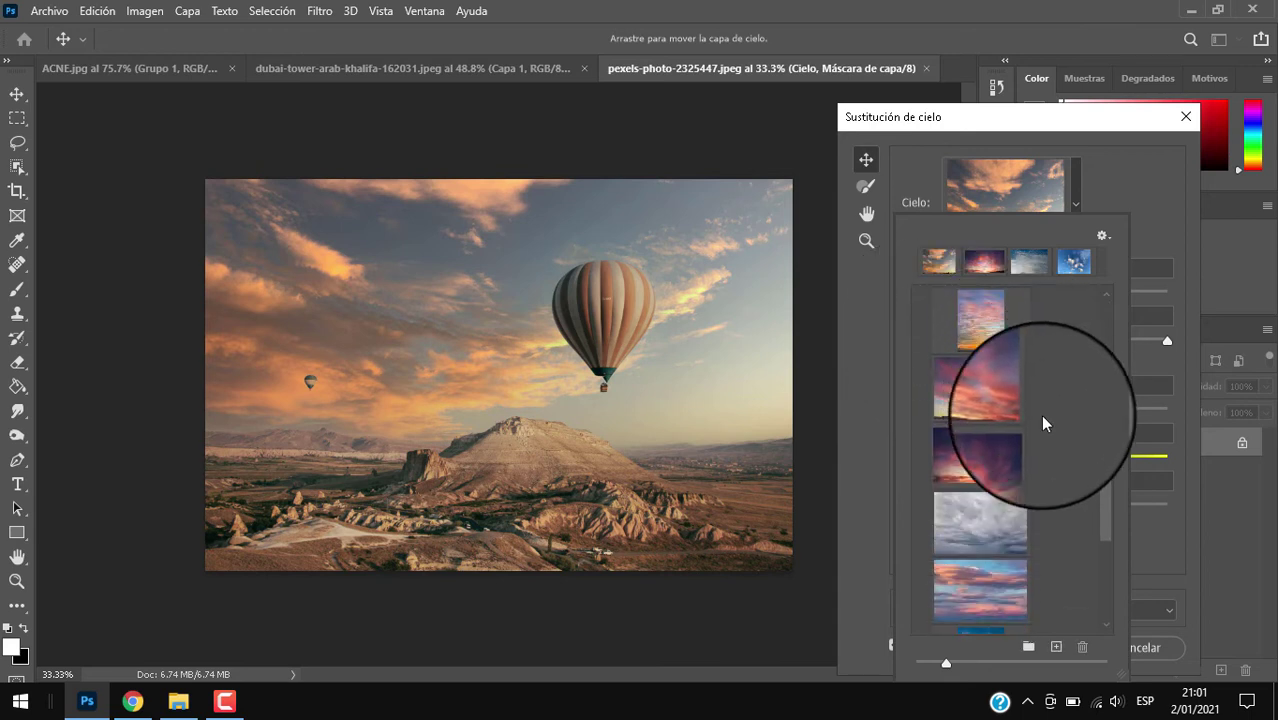
{"action": "left_click", "coordinate": [990, 457]}
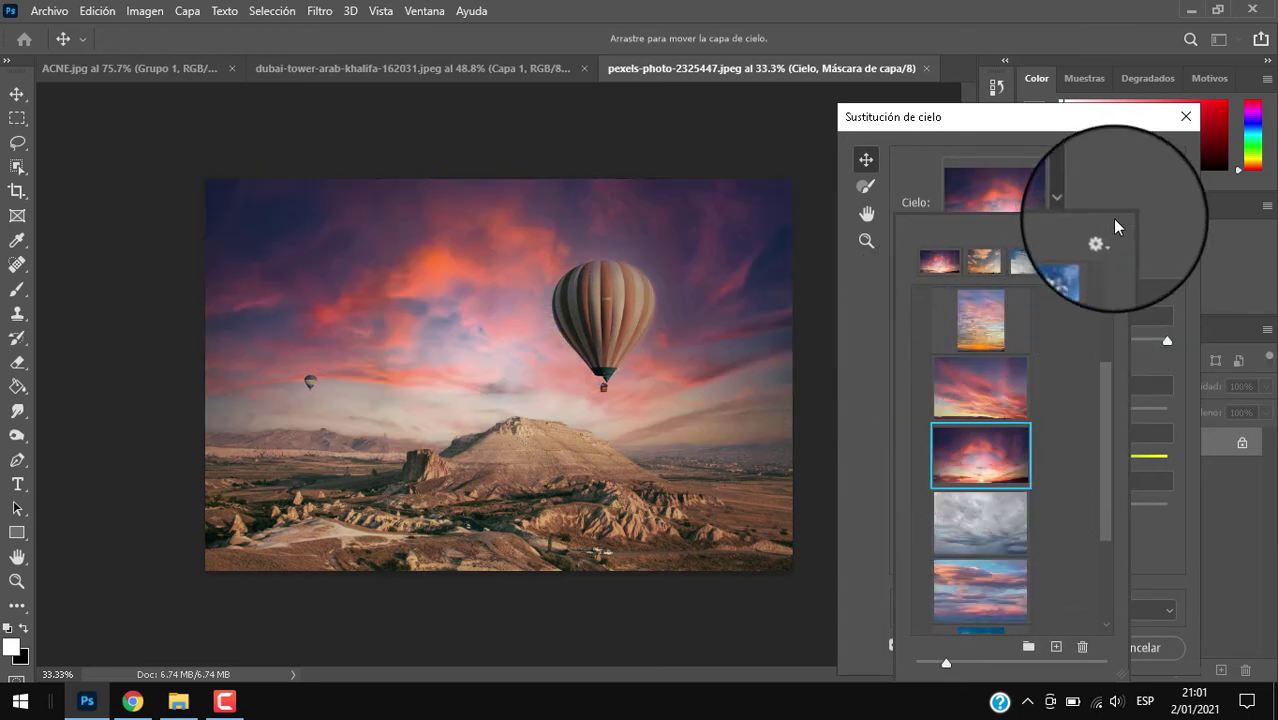
{"action": "left_click", "coordinate": [1137, 196]}
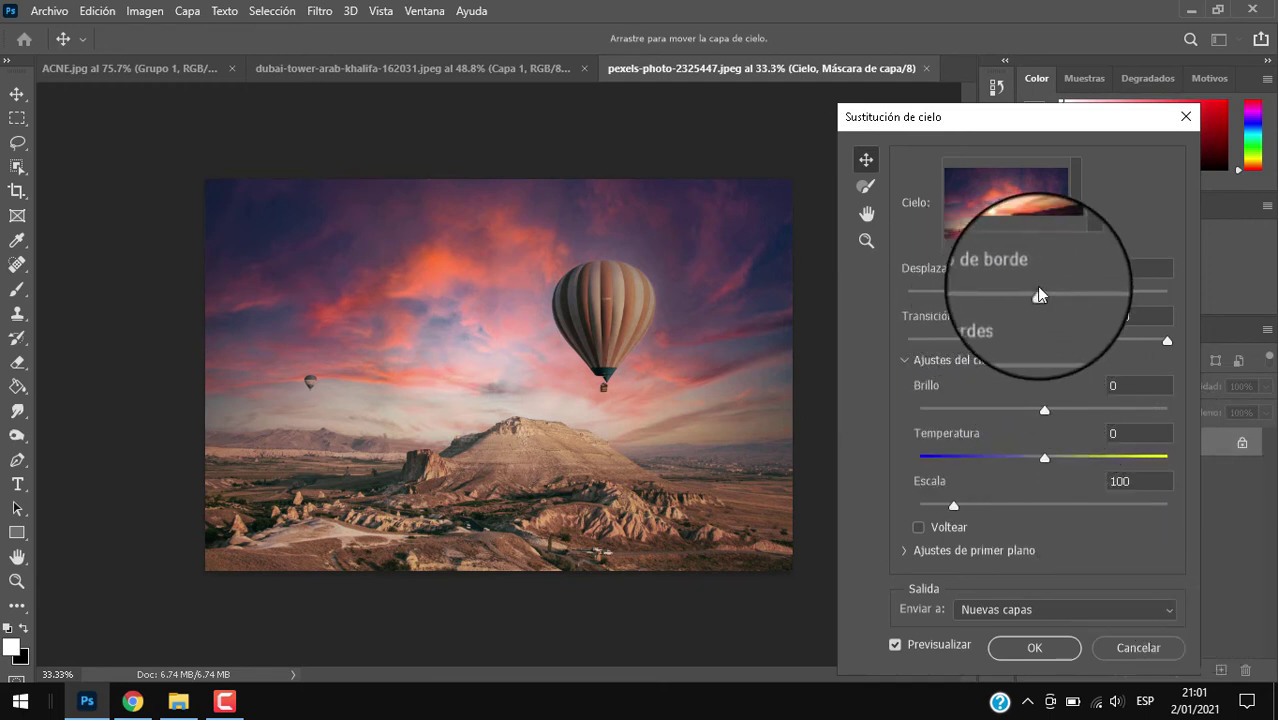
Step: Try edge shift values of 42 and -65 for the replacement sky, and reset the edge shift to 0
{"action": "left_click_drag", "start_coordinate": [1038, 295], "coordinate": [1093, 302]}
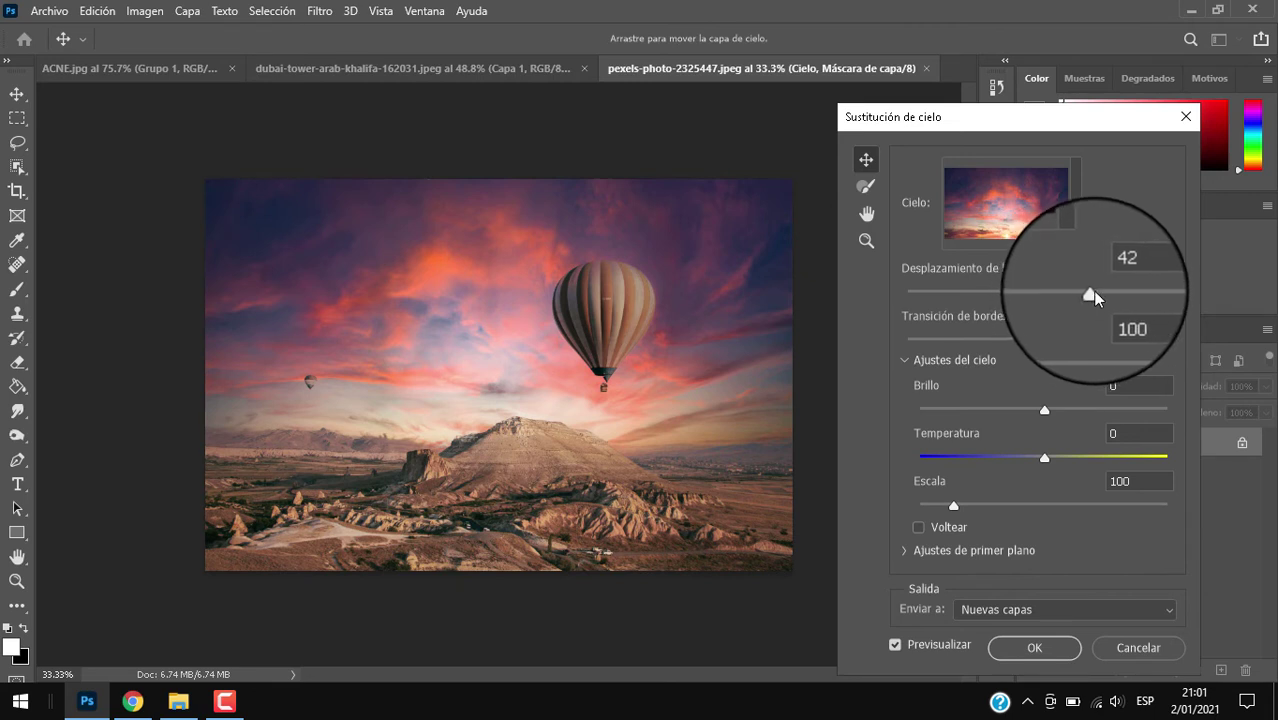
{"action": "left_click_drag", "start_coordinate": [1093, 302], "coordinate": [954, 304]}
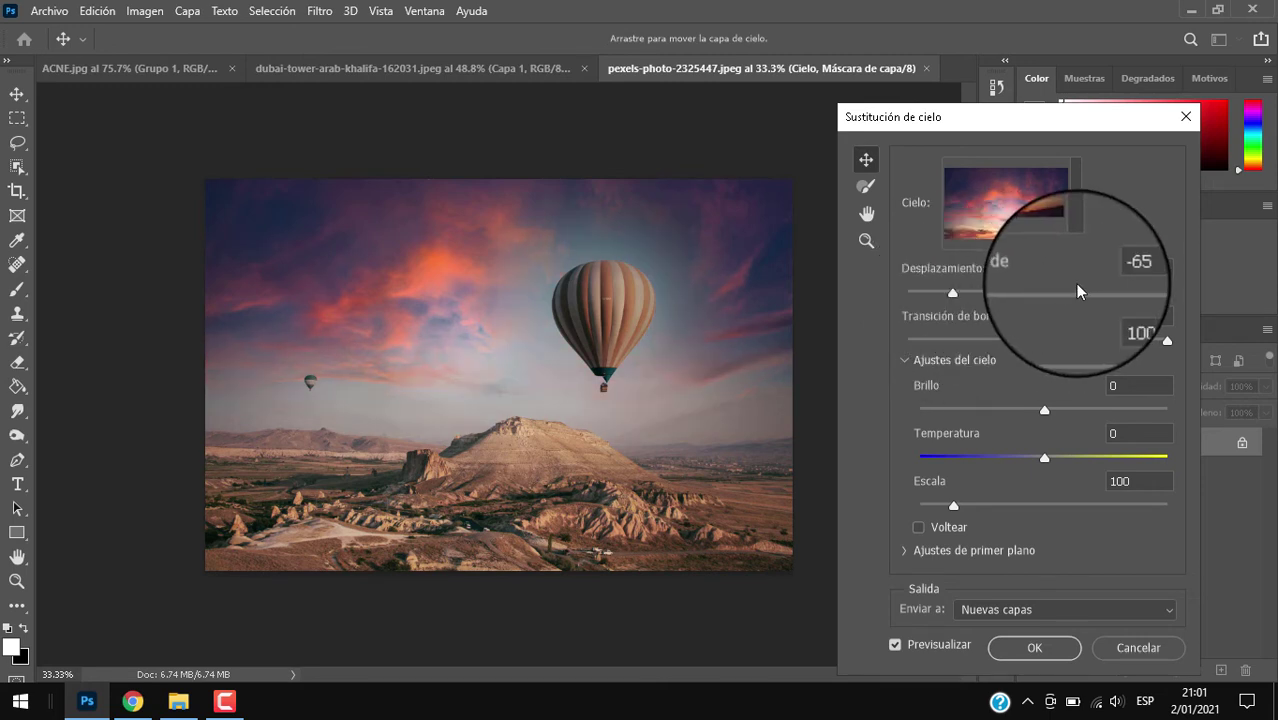
{"action": "left_click", "coordinate": [1120, 270]}
{"action": "double_click", "coordinate": [1120, 279]}
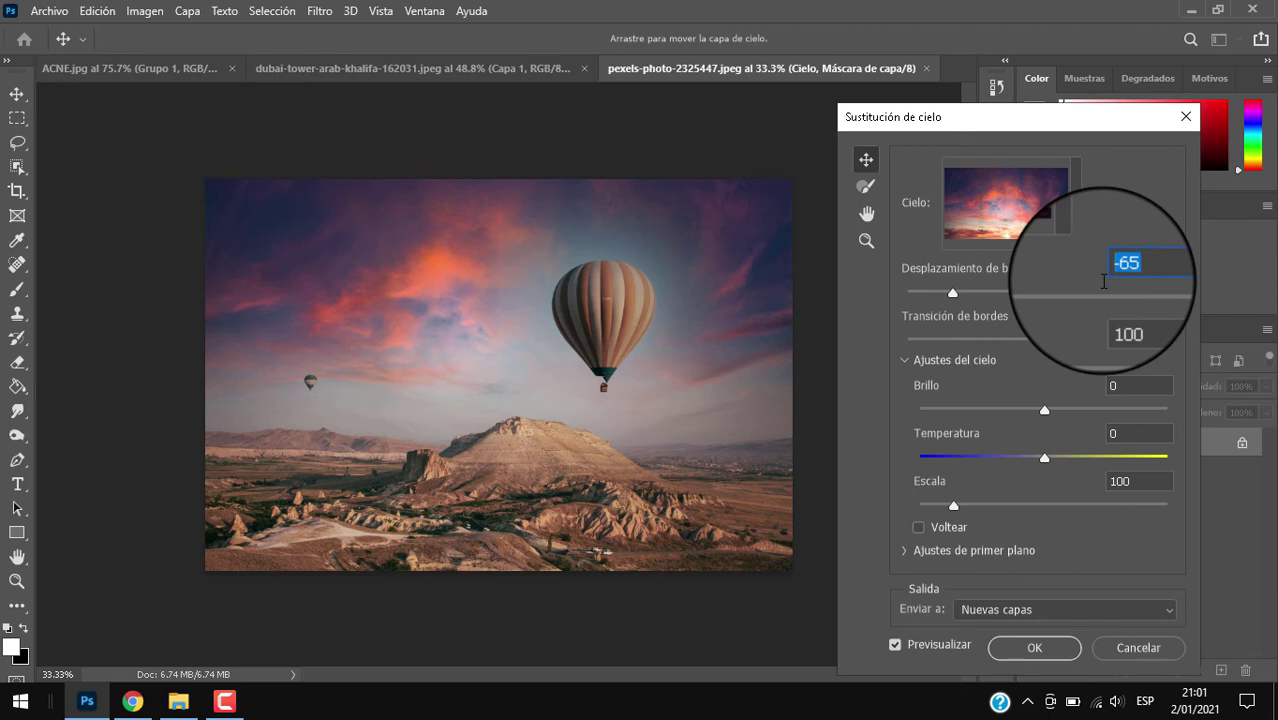
{"action": "type", "text": "0"}
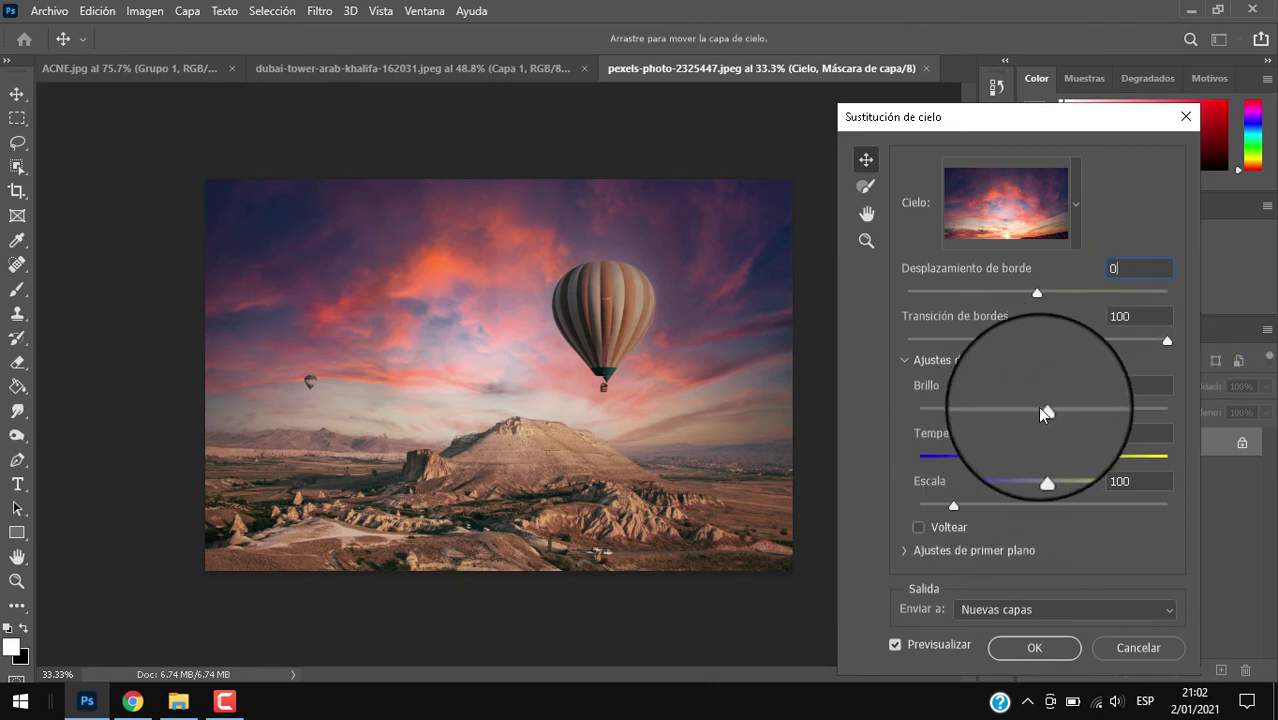
Step: Try sky brightness values of 46 and -65, and reset the brightness to 0
{"action": "left_click_drag", "start_coordinate": [1044, 412], "coordinate": [1099, 412]}
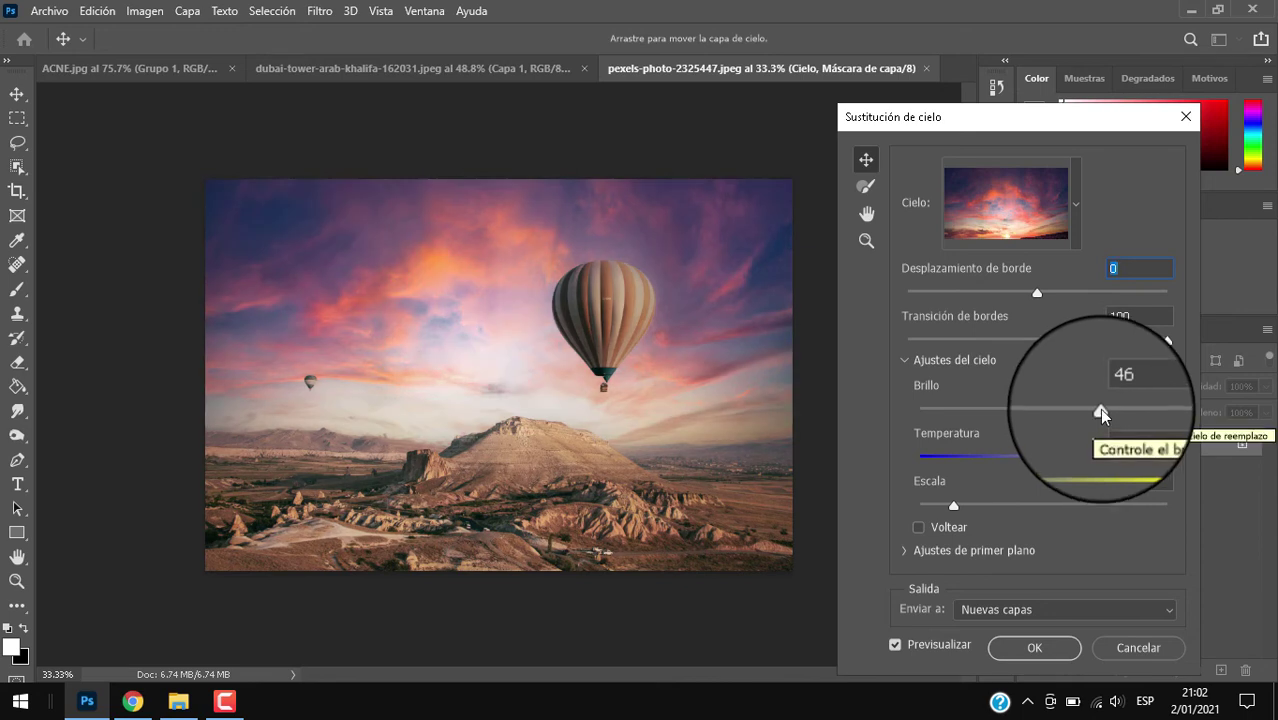
{"action": "left_click_drag", "start_coordinate": [1101, 413], "coordinate": [962, 413]}
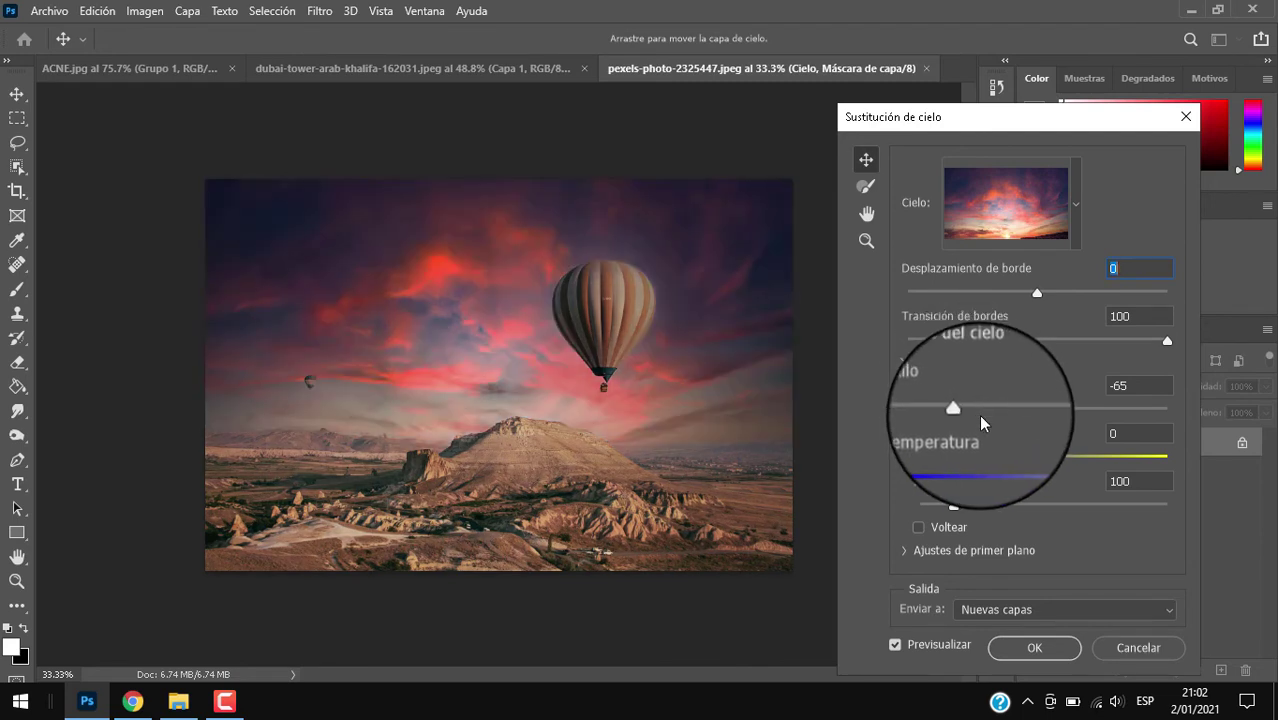
{"action": "left_click", "coordinate": [1138, 389]}
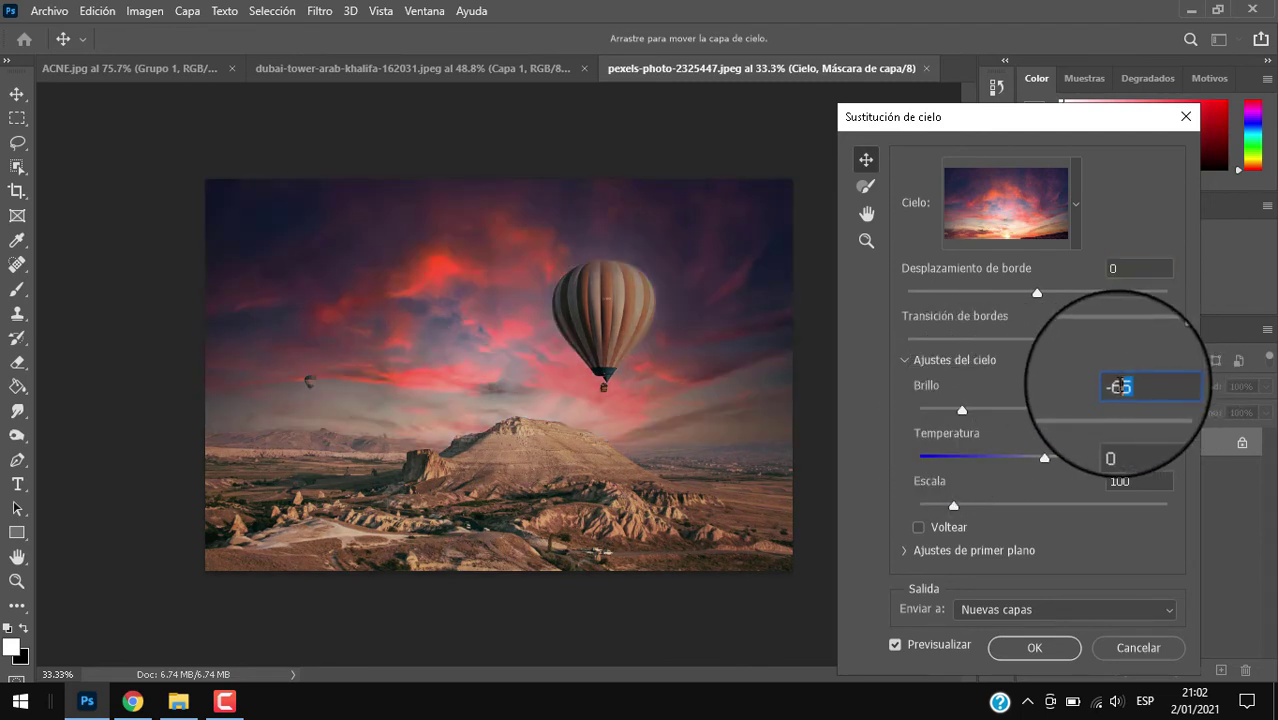
{"action": "type", "text": "0"}
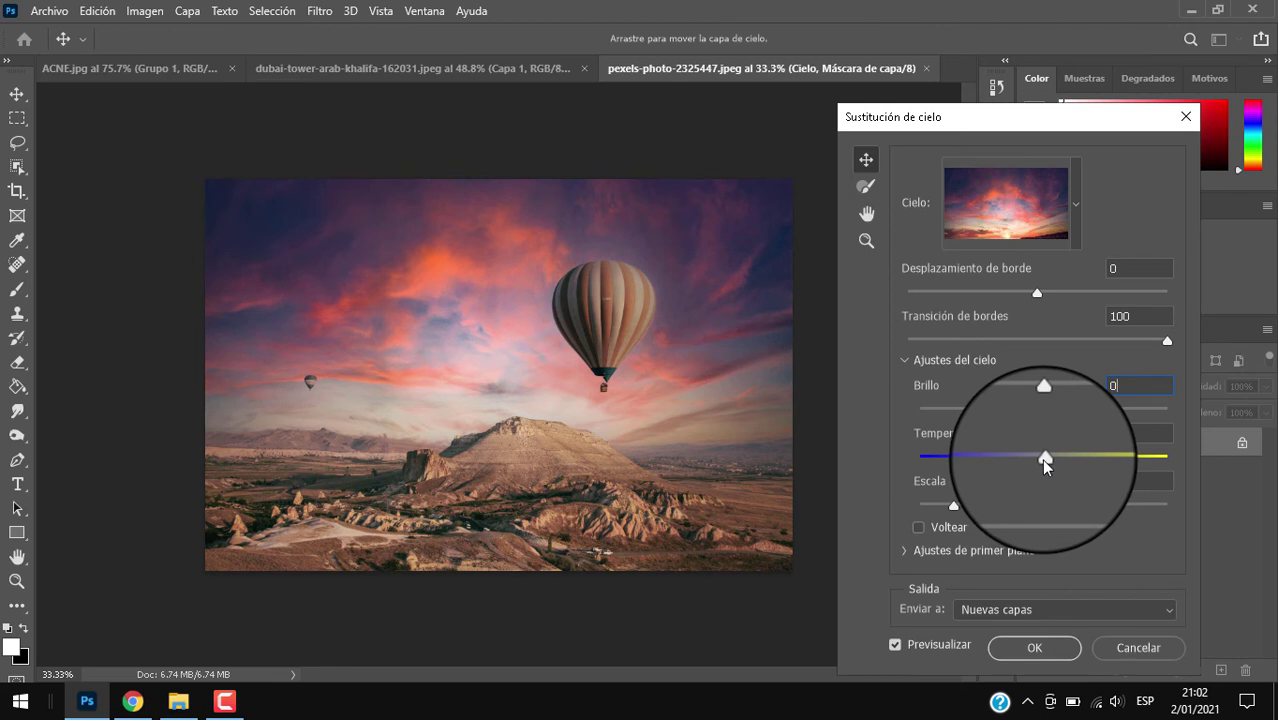
Step: Try a cooler sky temperature of -77, and reset the temperature to 0
{"action": "left_click_drag", "start_coordinate": [1041, 458], "coordinate": [947, 480]}
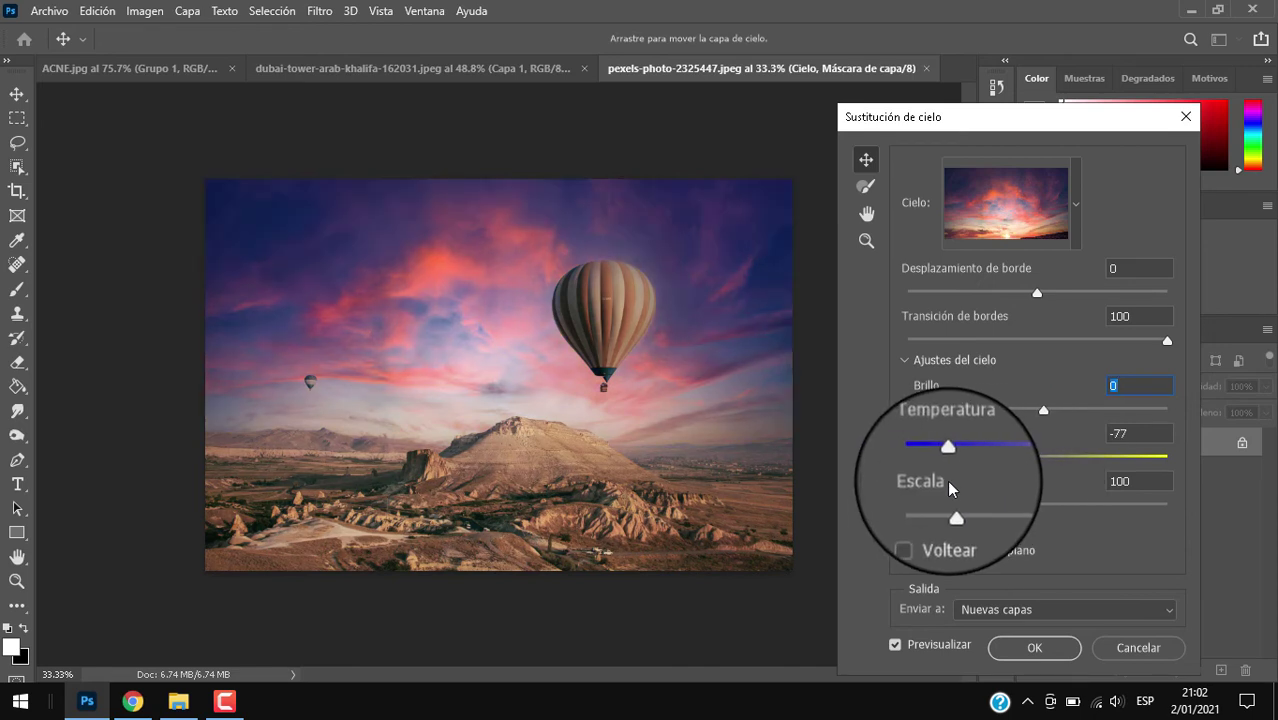
{"action": "left_click", "coordinate": [1115, 432]}
{"action": "type", "text": "0"}
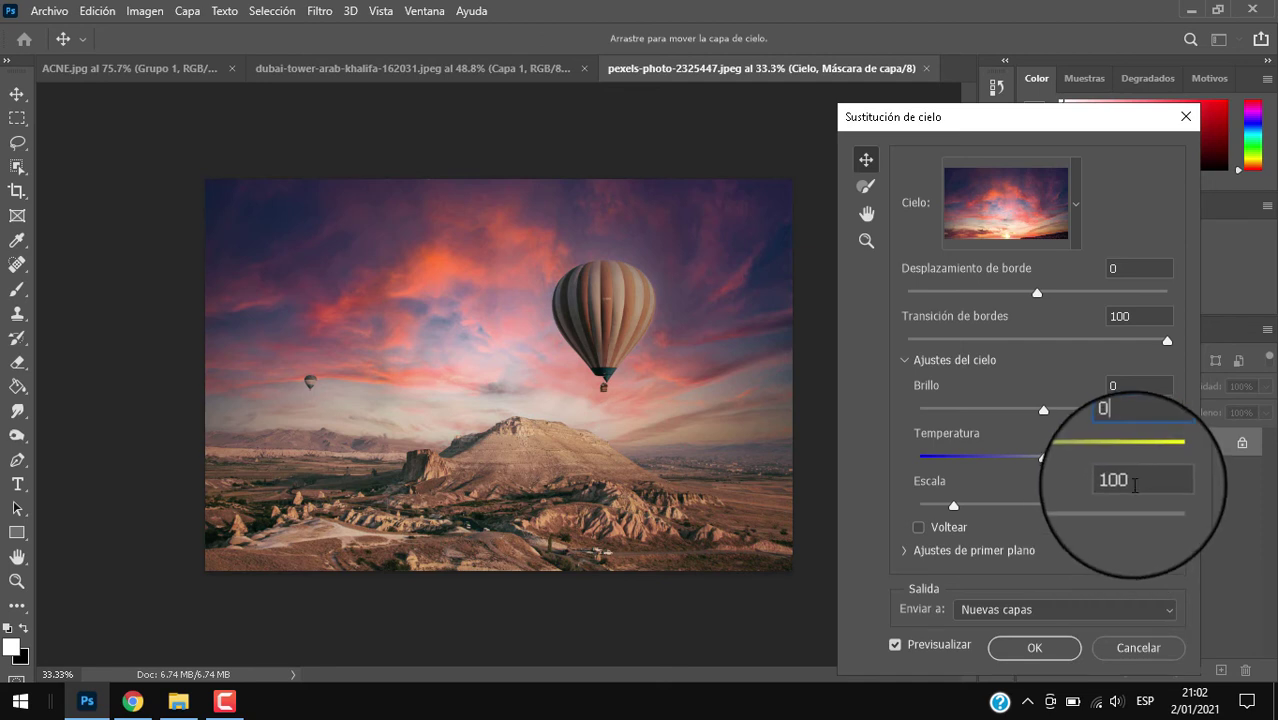
{"action": "key", "text": "Down"}
{"action": "key", "text": "Down"}
{"action": "key", "text": "Down"}
{"action": "key", "text": "Down"}
{"action": "key", "text": "Down"}
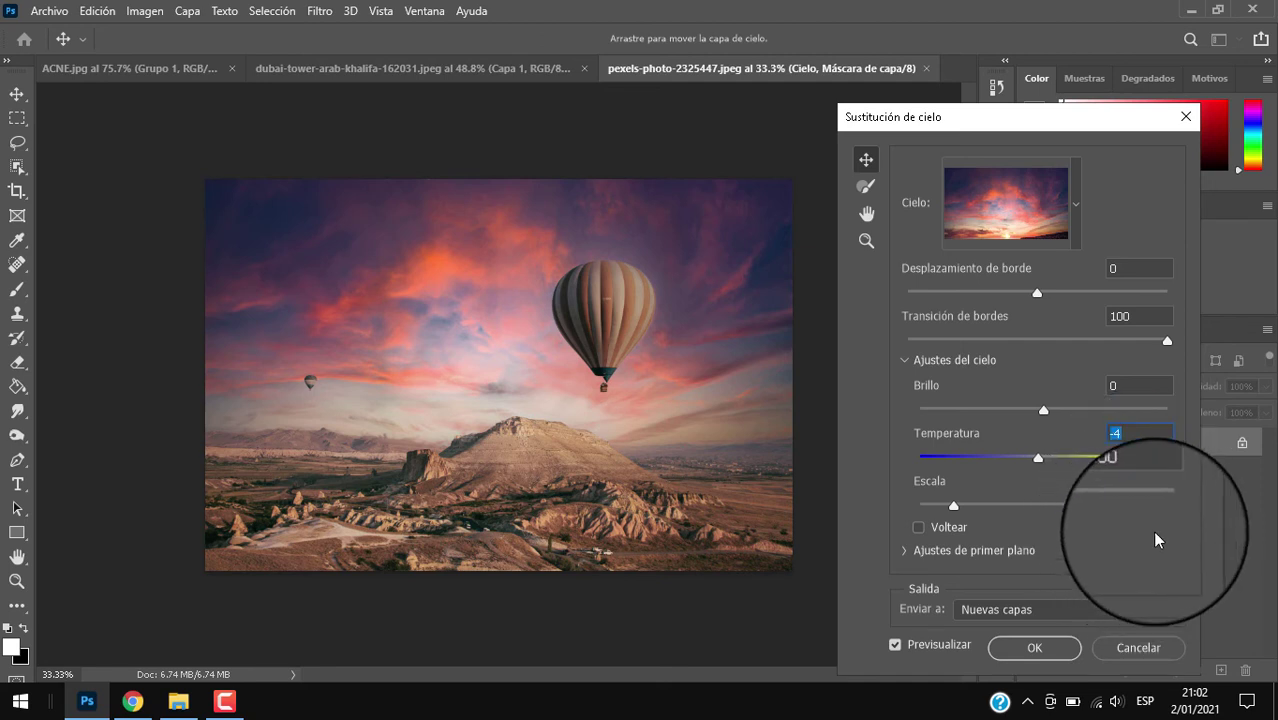
{"action": "type", "text": "0"}
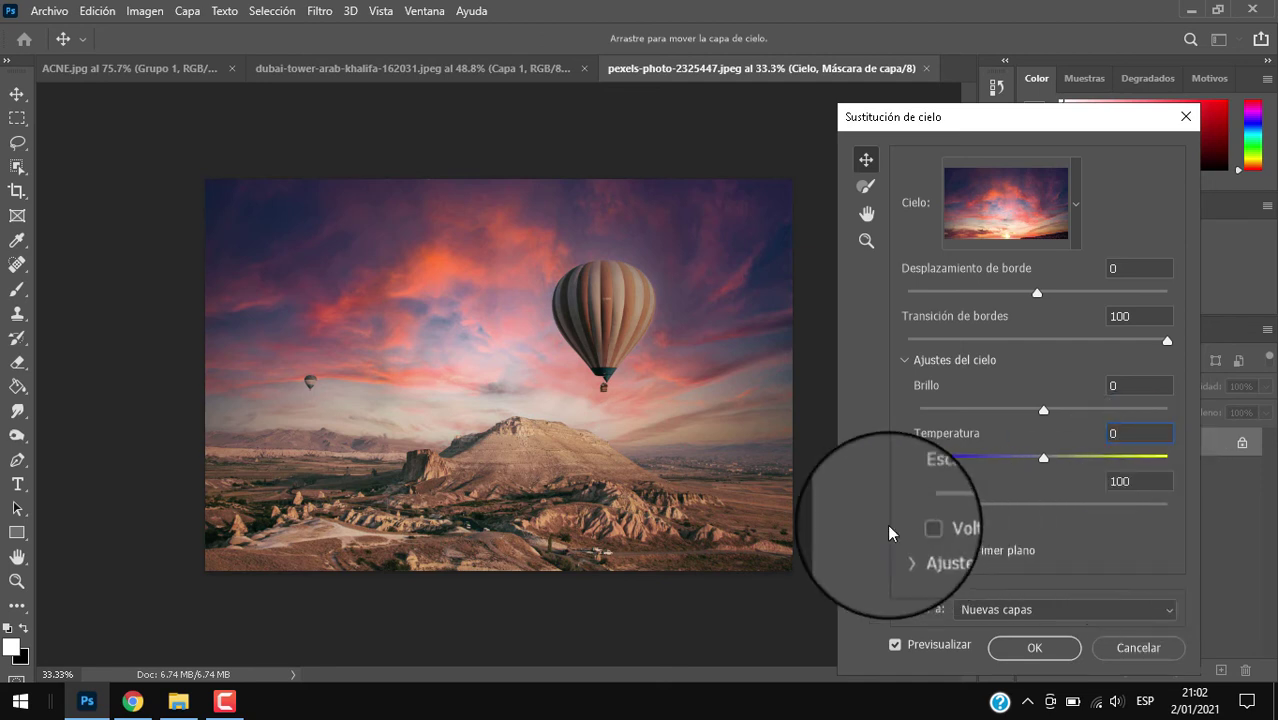
{"action": "key", "text": "Return"}
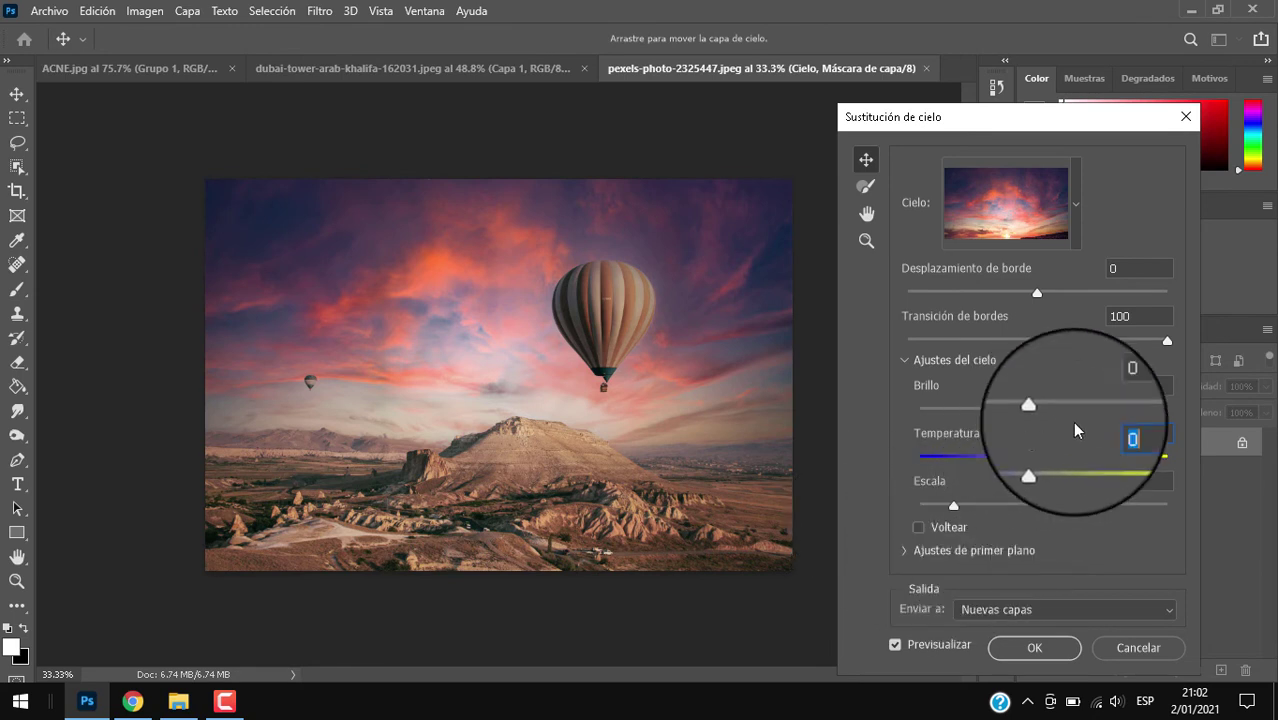
Step: Apply the sky replacement as new layers and select the masks of the resulting Iluminación frontal and Cielo layers in turn
{"action": "left_click_drag", "start_coordinate": [1047, 118], "coordinate": [1039, 55]}
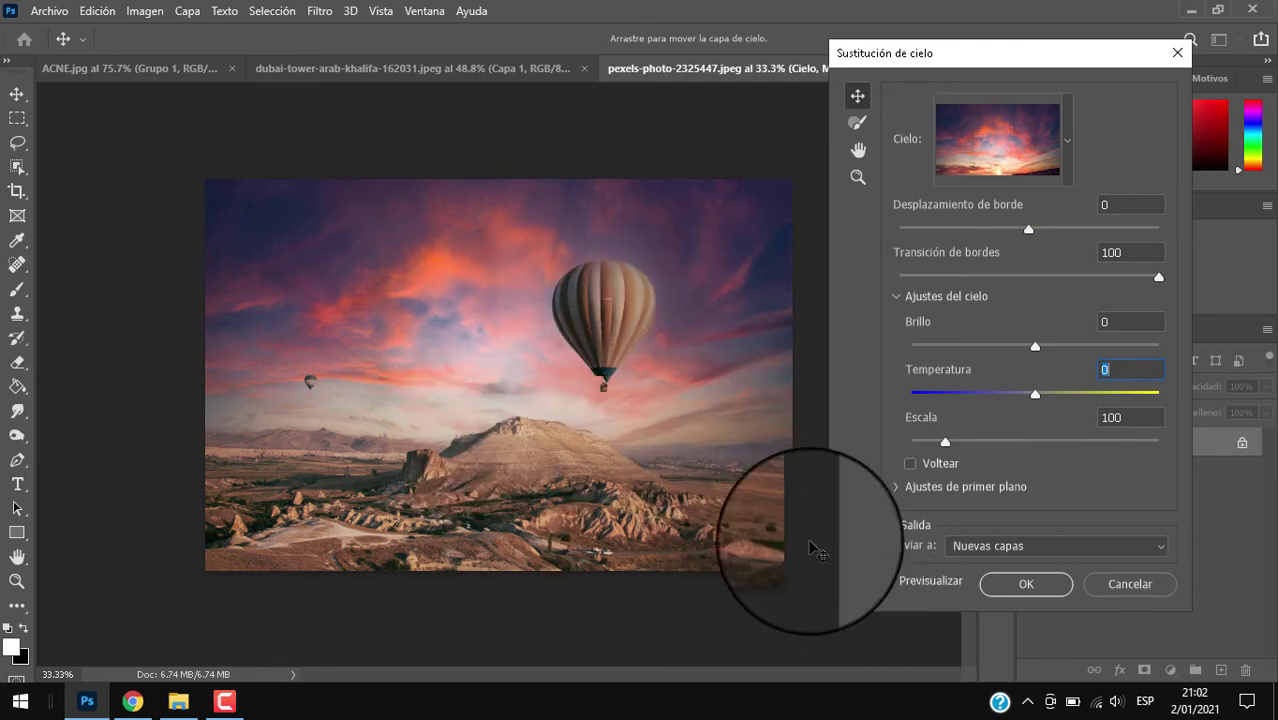
{"action": "left_click", "coordinate": [1022, 583]}
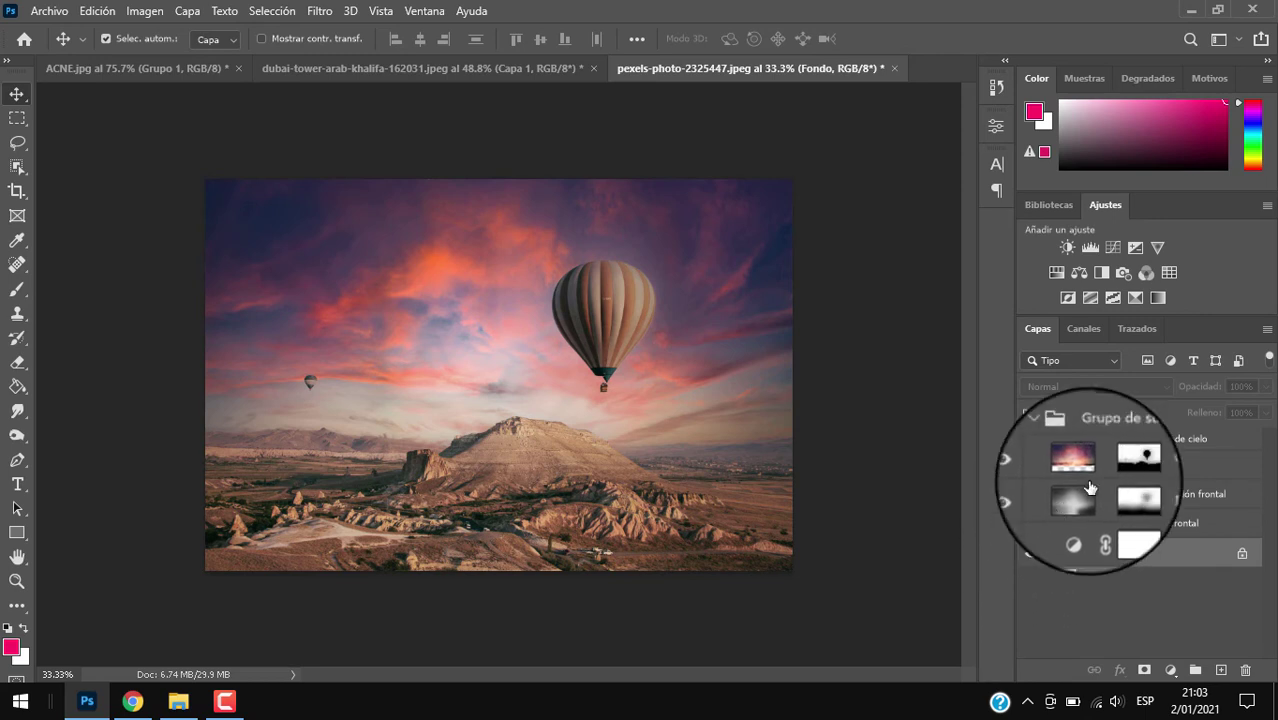
{"action": "left_click", "coordinate": [1124, 528]}
{"action": "left_click", "coordinate": [1136, 500]}
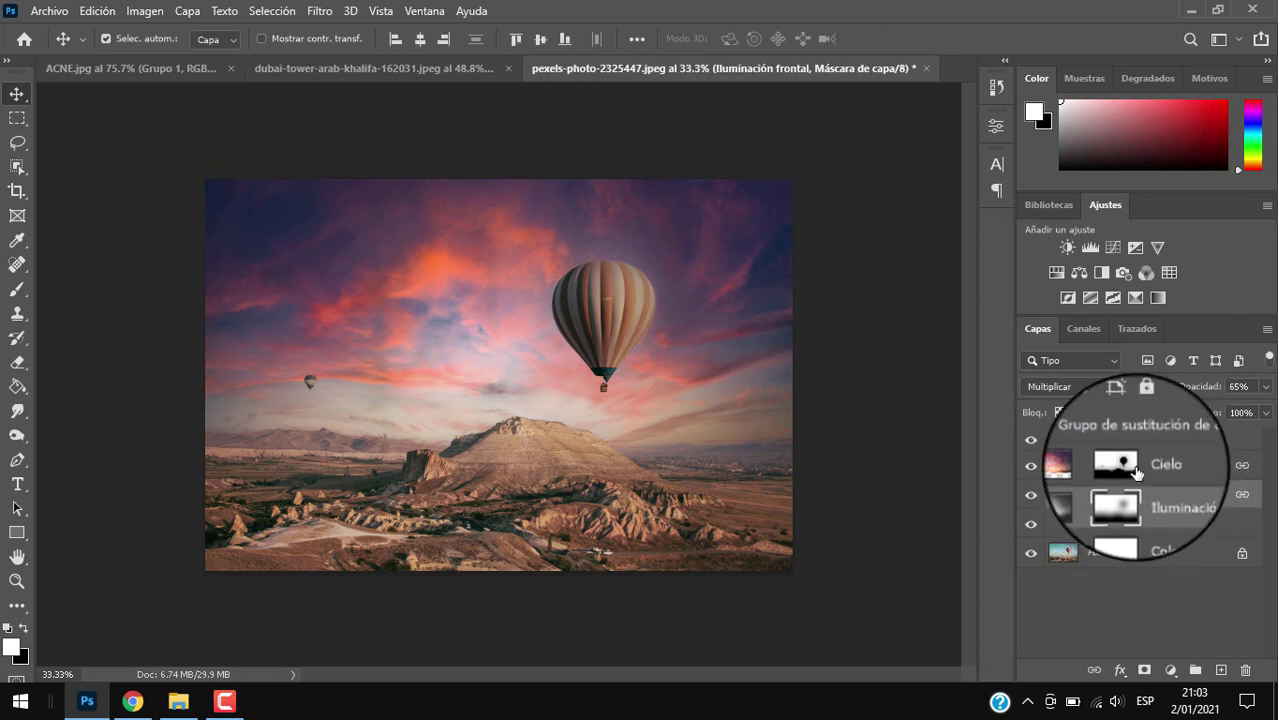
{"action": "left_click", "coordinate": [1138, 468]}
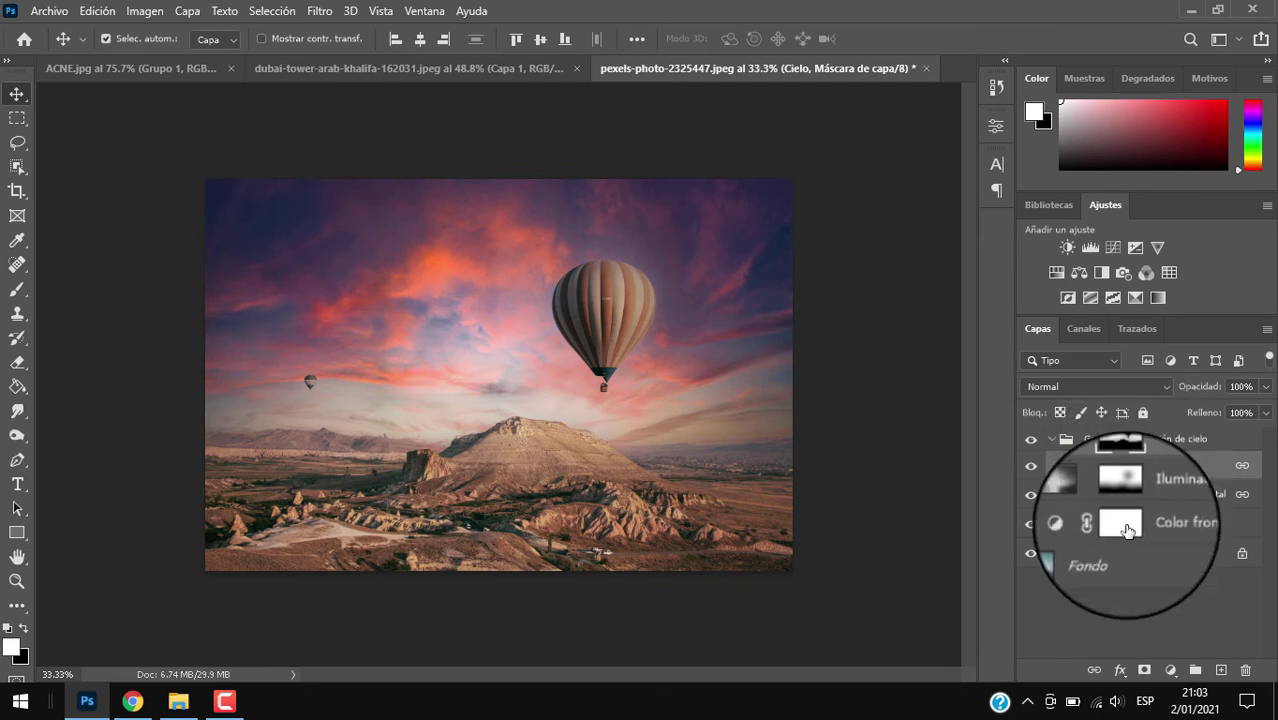
Step: Duplicate the Fondo background layer and compare the copy with the original in the layer stack
{"action": "left_click", "coordinate": [1114, 569]}
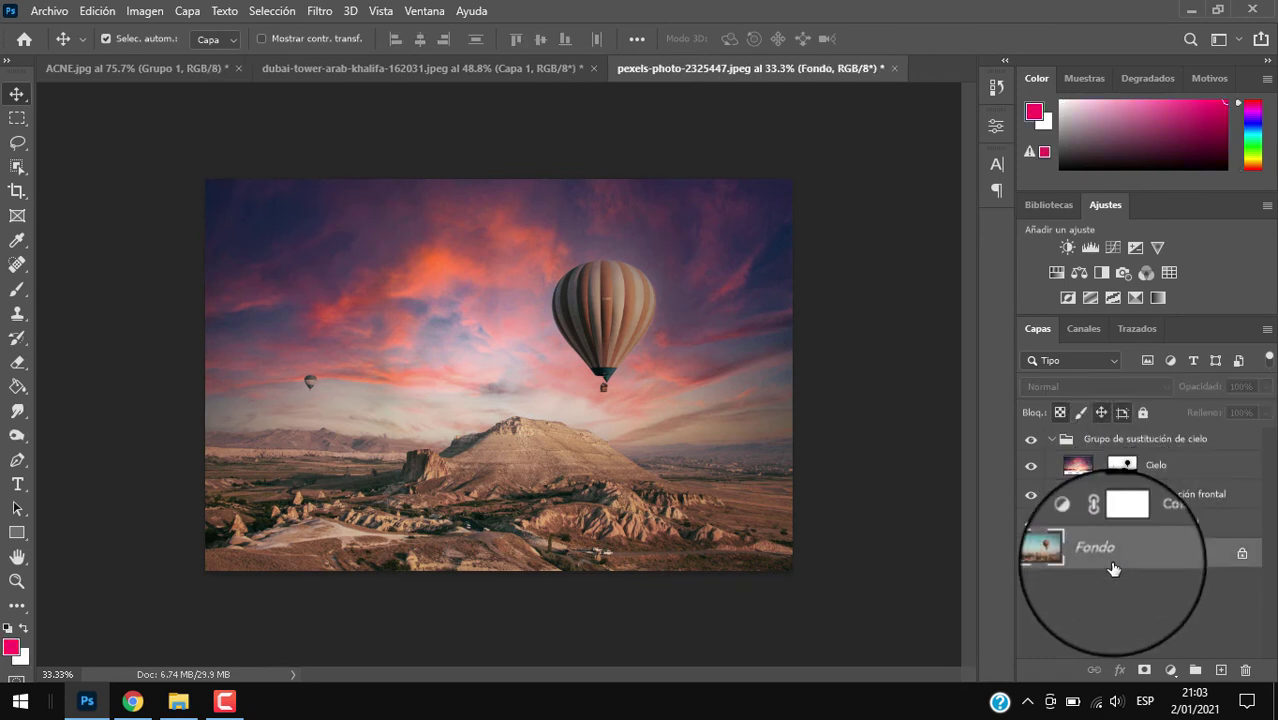
{"action": "key", "text": "ctrl+j"}
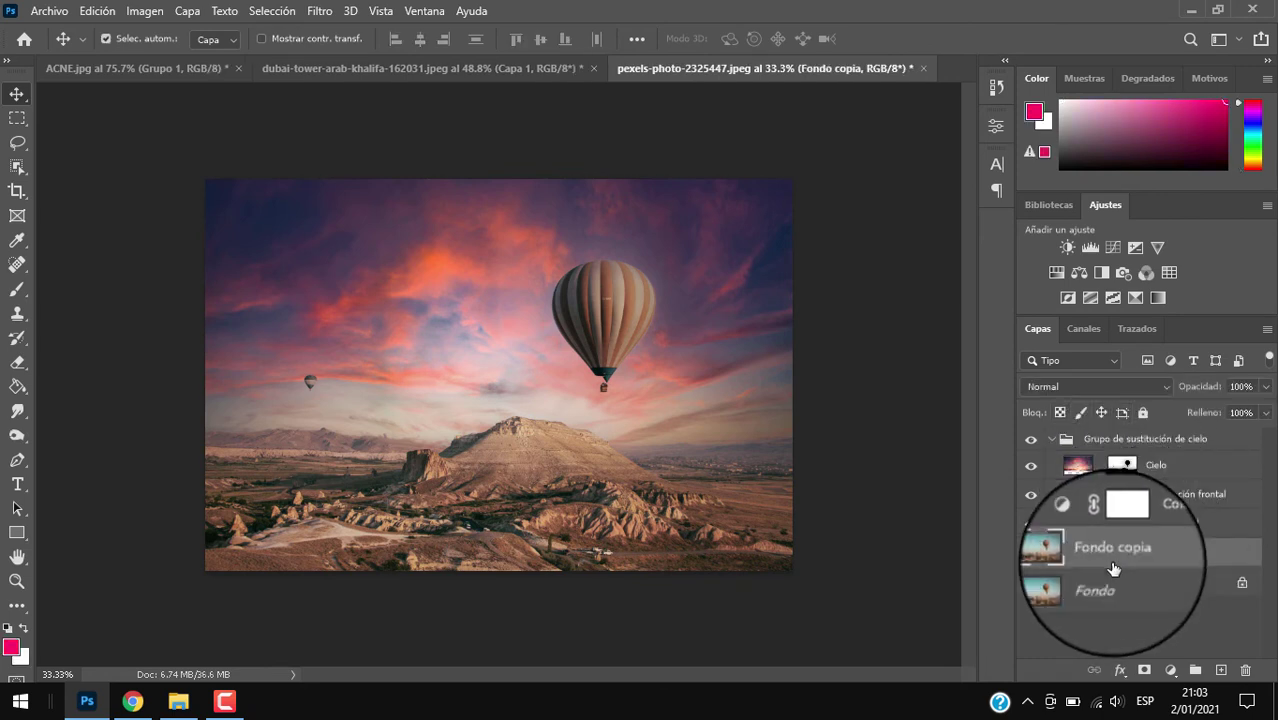
{"action": "left_click", "coordinate": [1108, 588]}
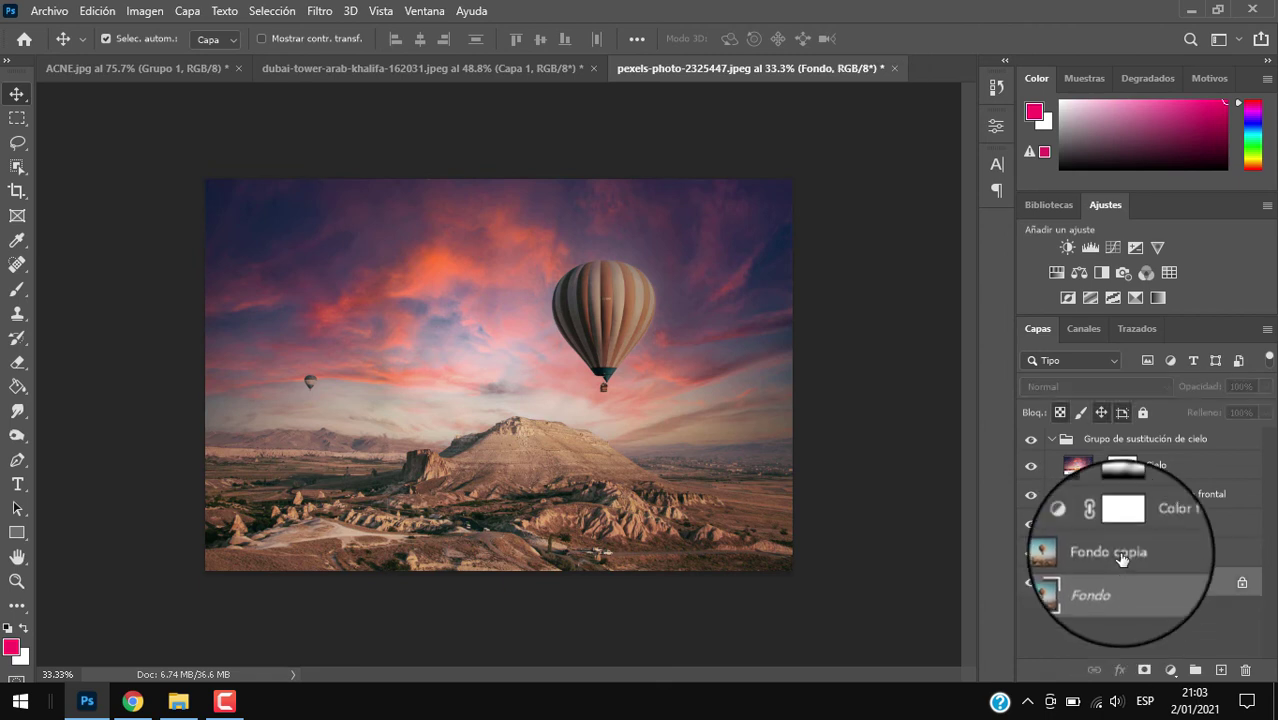
{"action": "left_click", "coordinate": [1121, 558]}
{"action": "left_click", "coordinate": [1110, 587]}
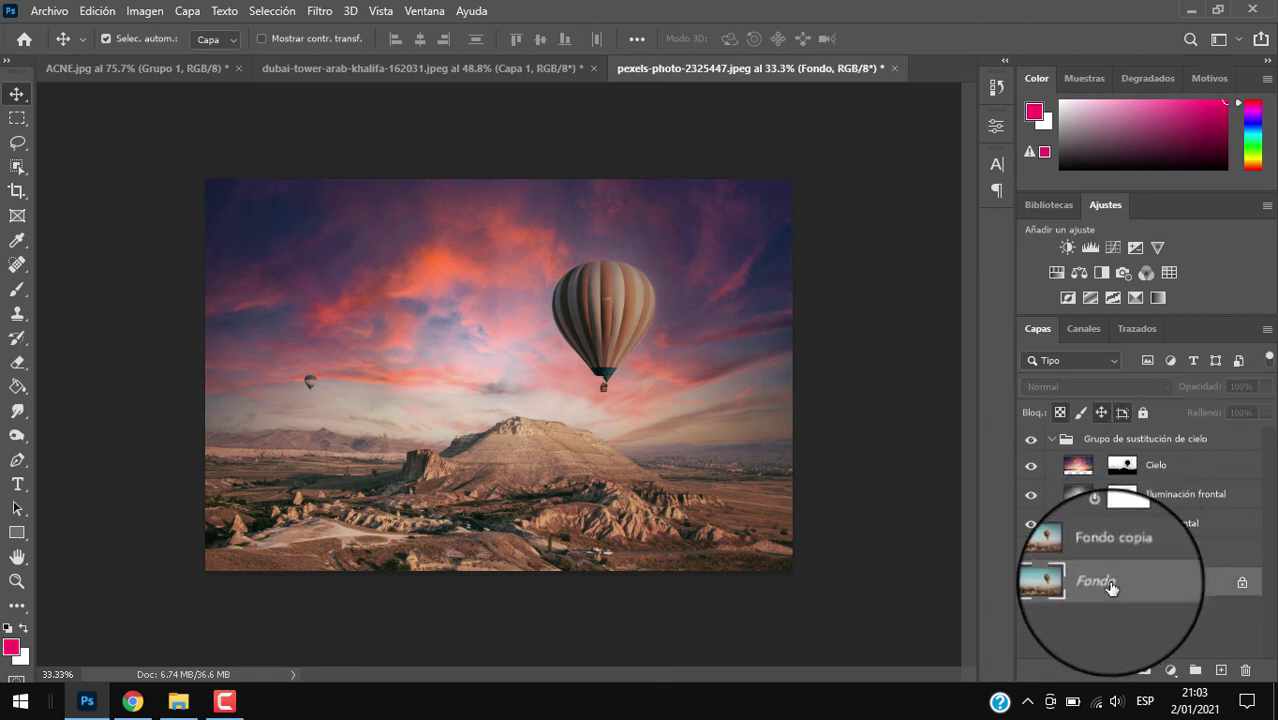
Step: Merge the Fondo copia layer with the Cielo, Iluminación frontal and Color frontal layers into one layer
{"action": "left_click", "coordinate": [1108, 558]}
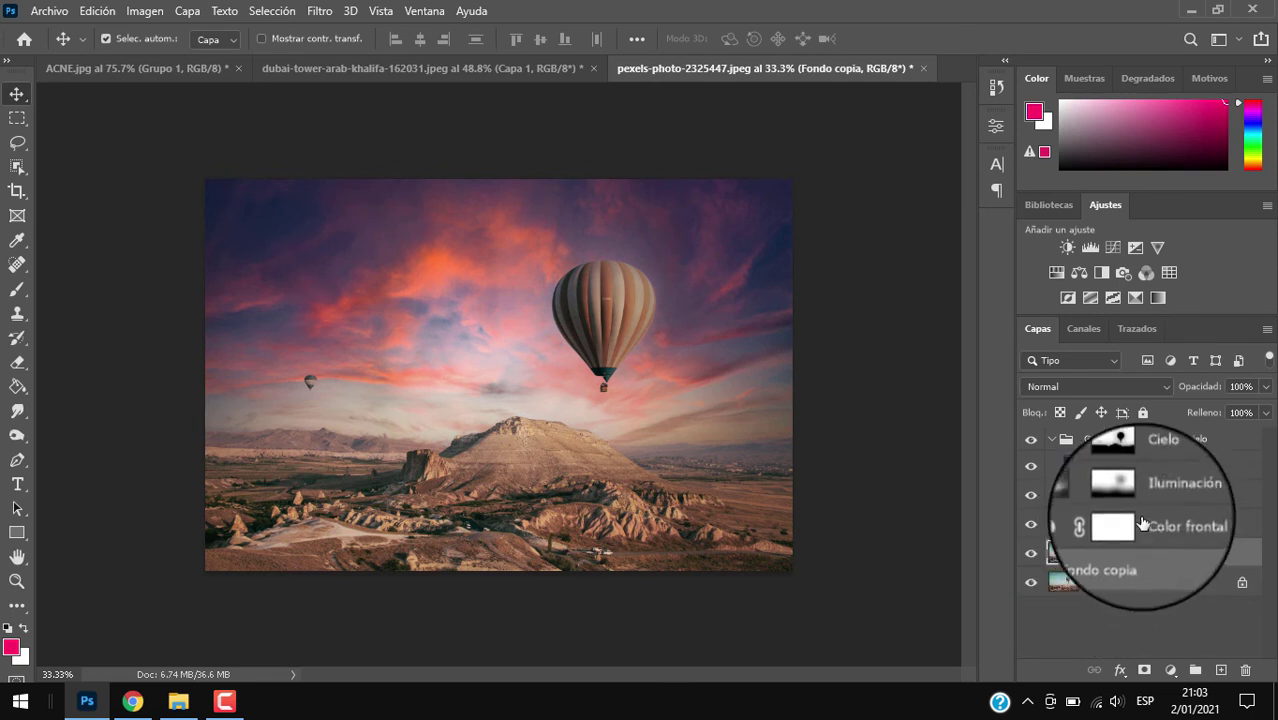
{"action": "left_click", "coordinate": [1095, 467], "text": "shift"}
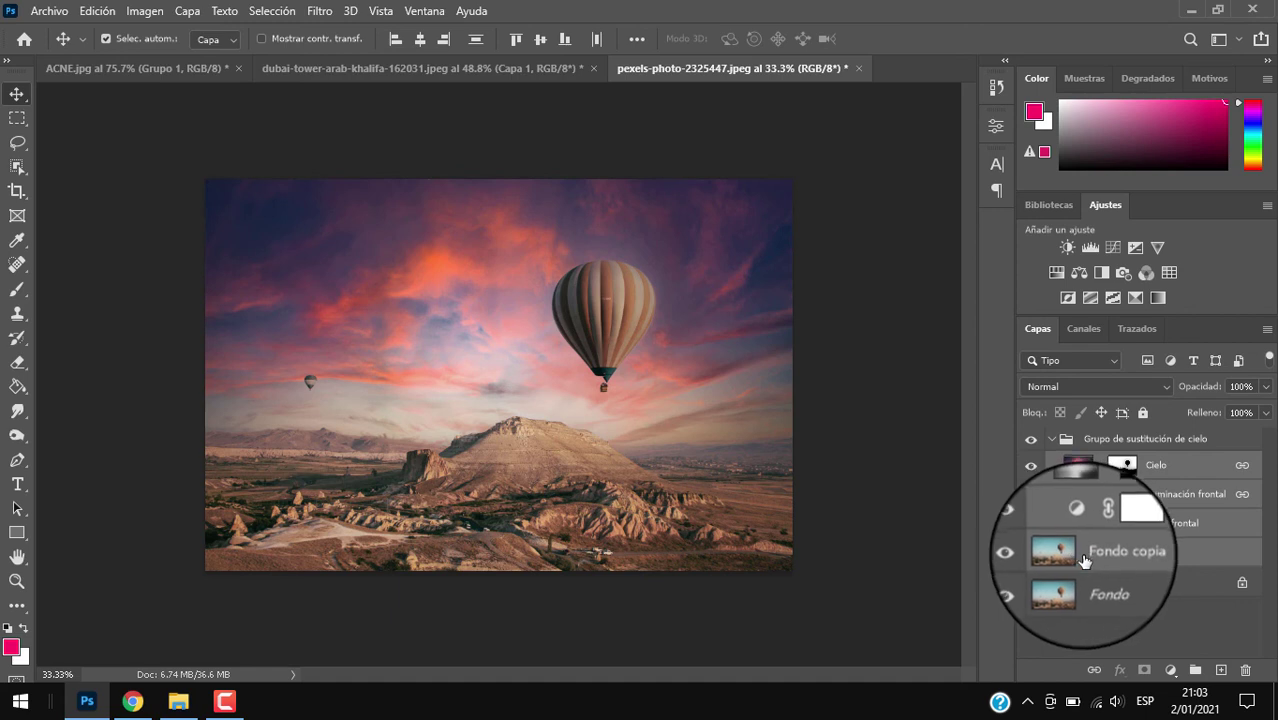
{"action": "key", "text": "ctrl+e"}
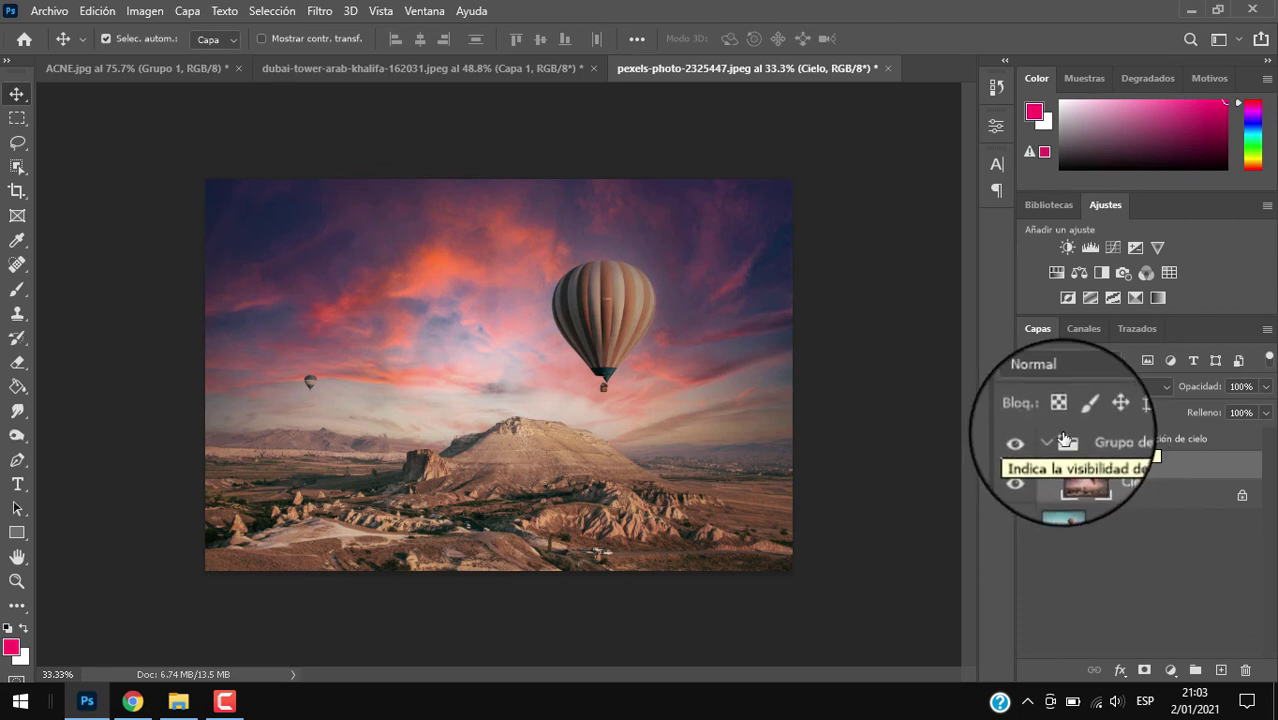
Step: Compare the photo with the sky replacement group hidden and shown, collapse the group, and switch to the ACNE.jpg document
{"action": "left_click", "coordinate": [1030, 442]}
{"action": "left_click", "coordinate": [1031, 443]}
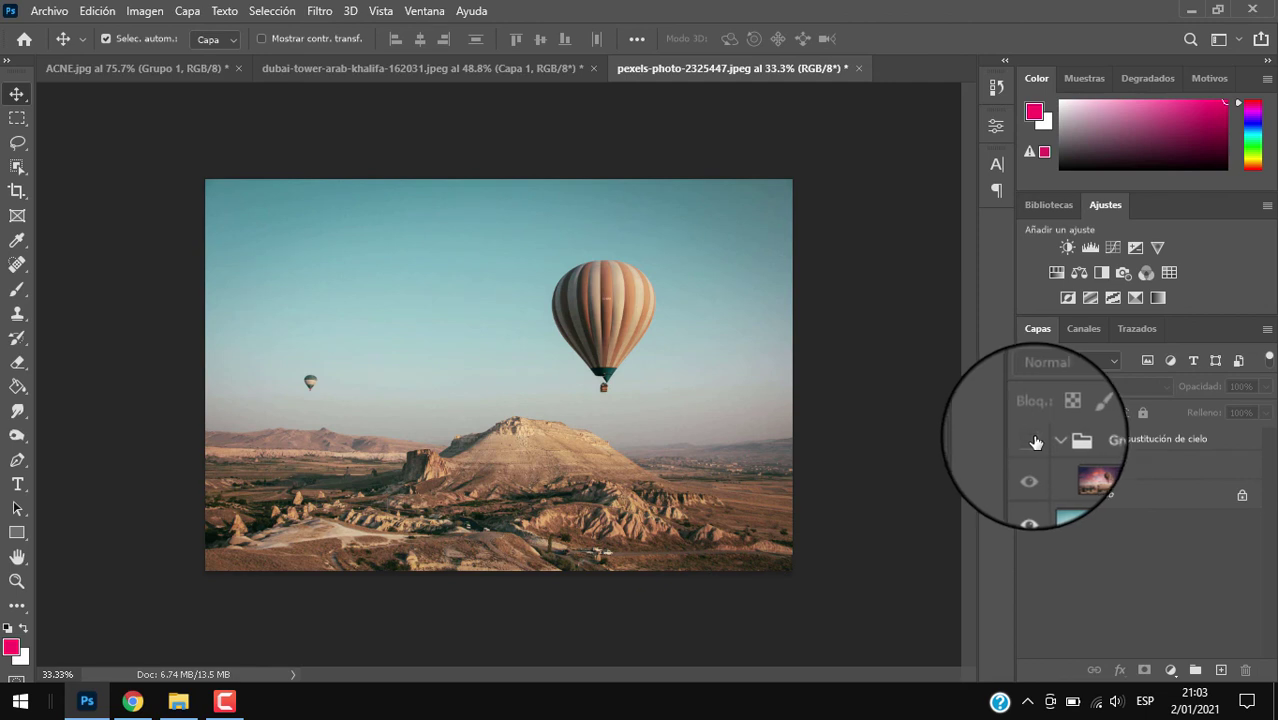
{"action": "left_click", "coordinate": [1032, 442]}
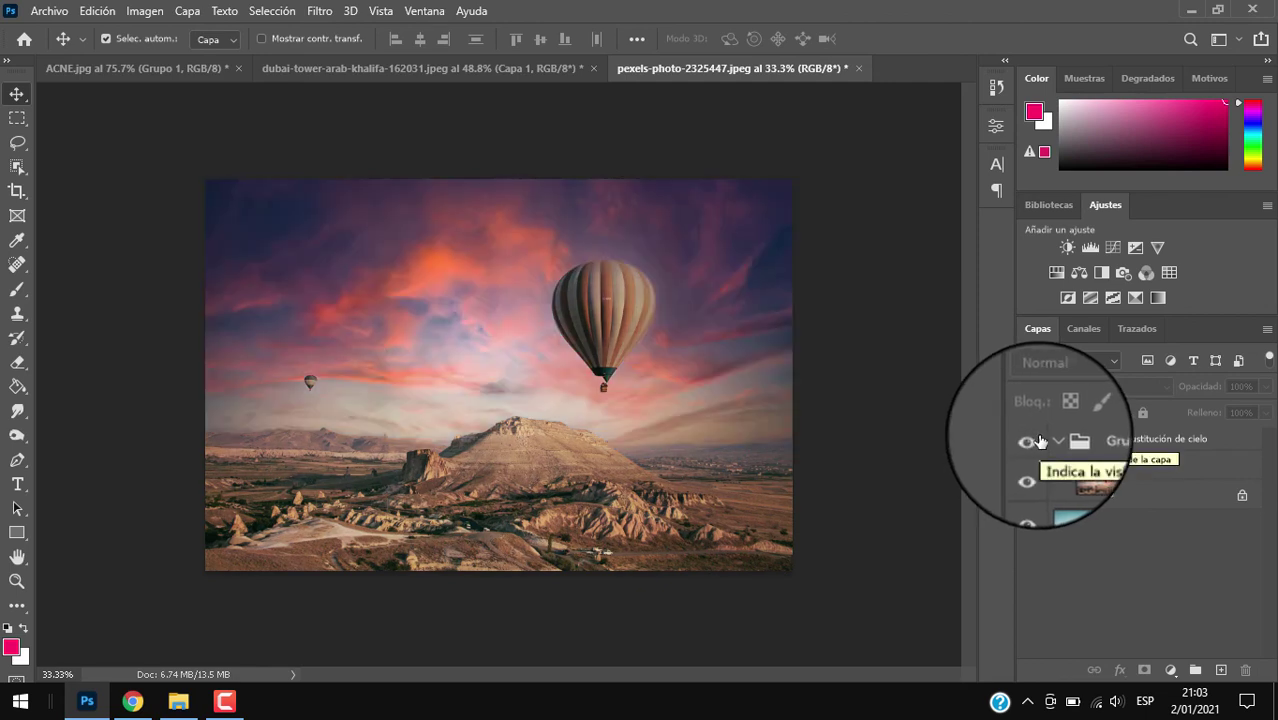
{"action": "left_click", "coordinate": [1039, 441]}
{"action": "left_click", "coordinate": [1050, 440]}
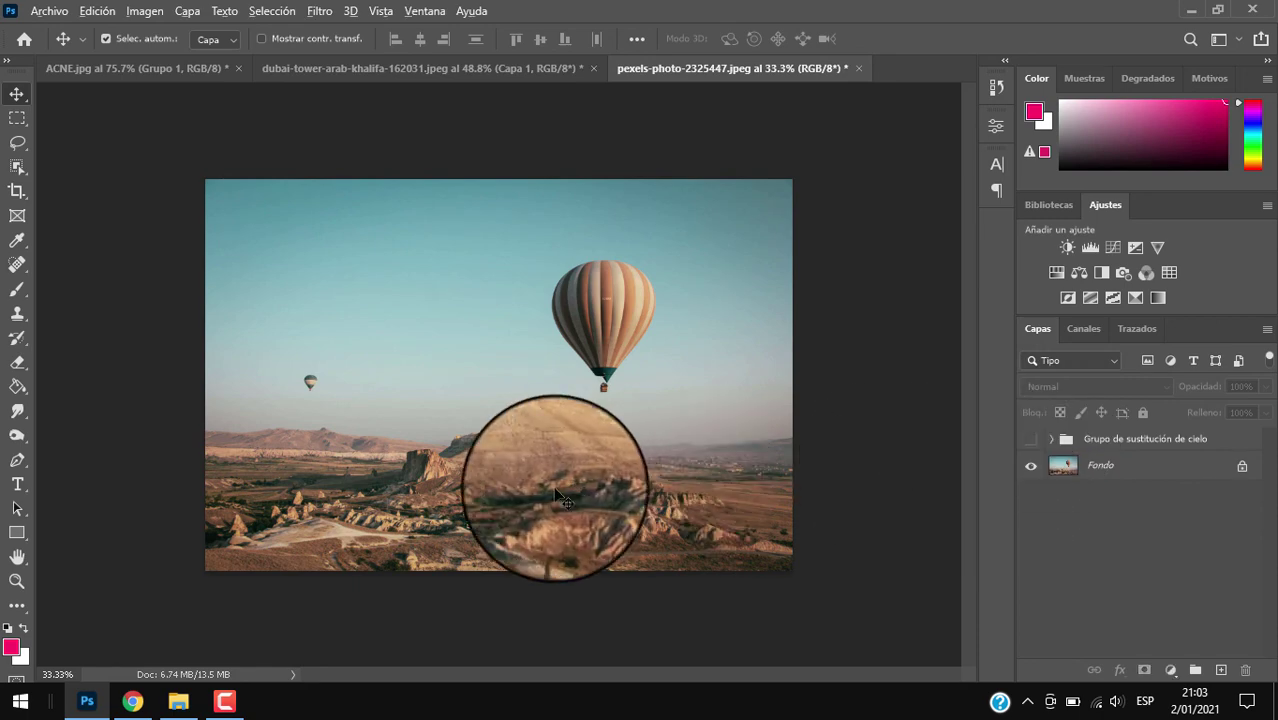
{"action": "scroll", "coordinate": [668, 458], "scroll_direction": "up", "scroll_amount": 3}
{"action": "left_click", "coordinate": [1031, 440]}
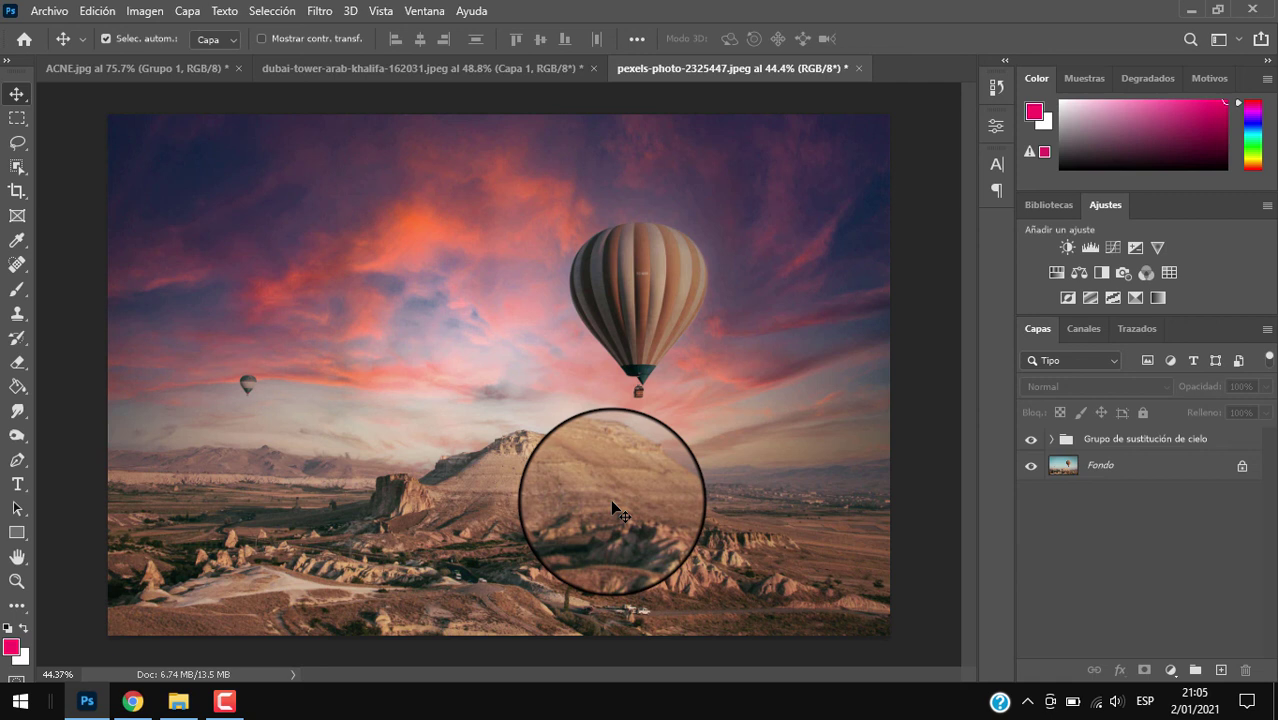
{"action": "left_click", "coordinate": [115, 66]}
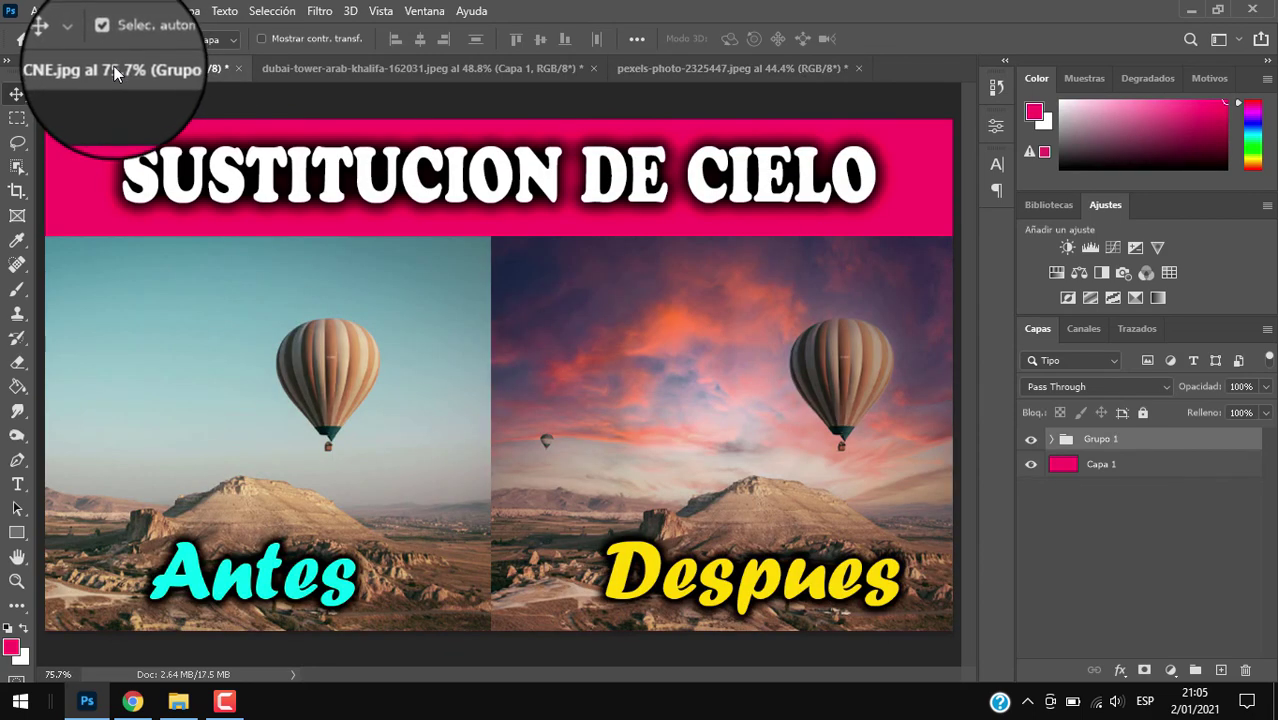